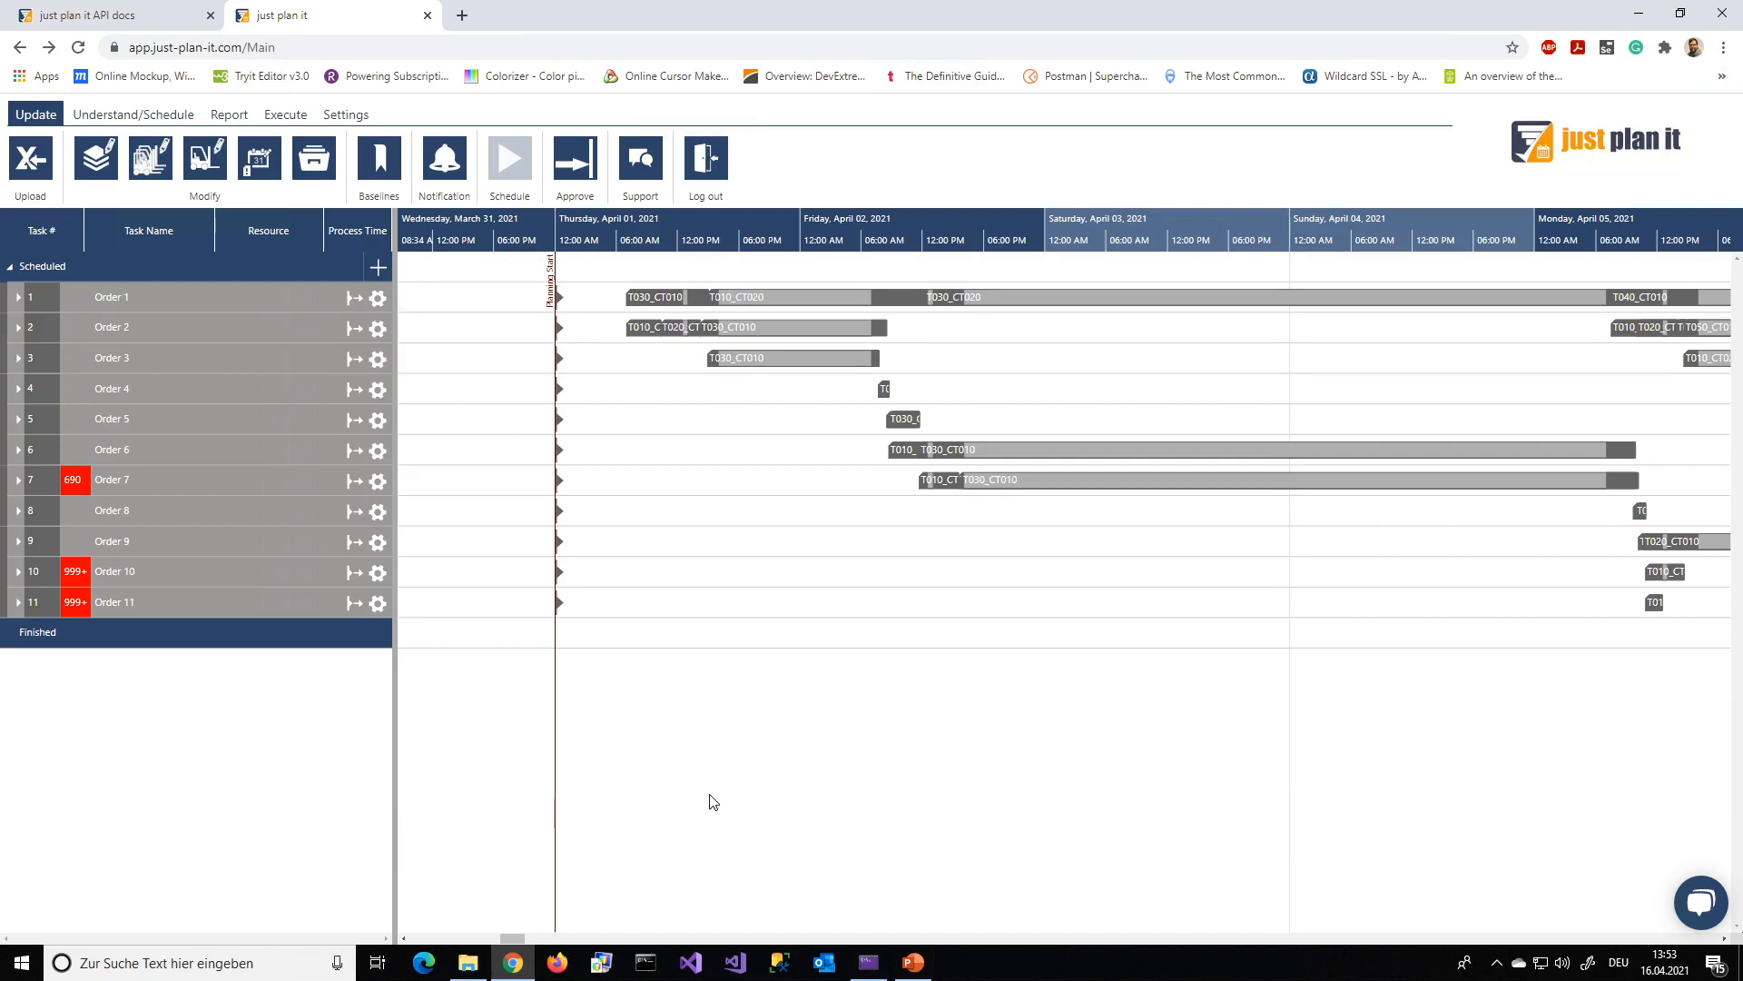
# Set Order 3's task T030_CT010 to start as planned and review its shopfloor data in the approval view
pyautogui.rightClick(745, 359)
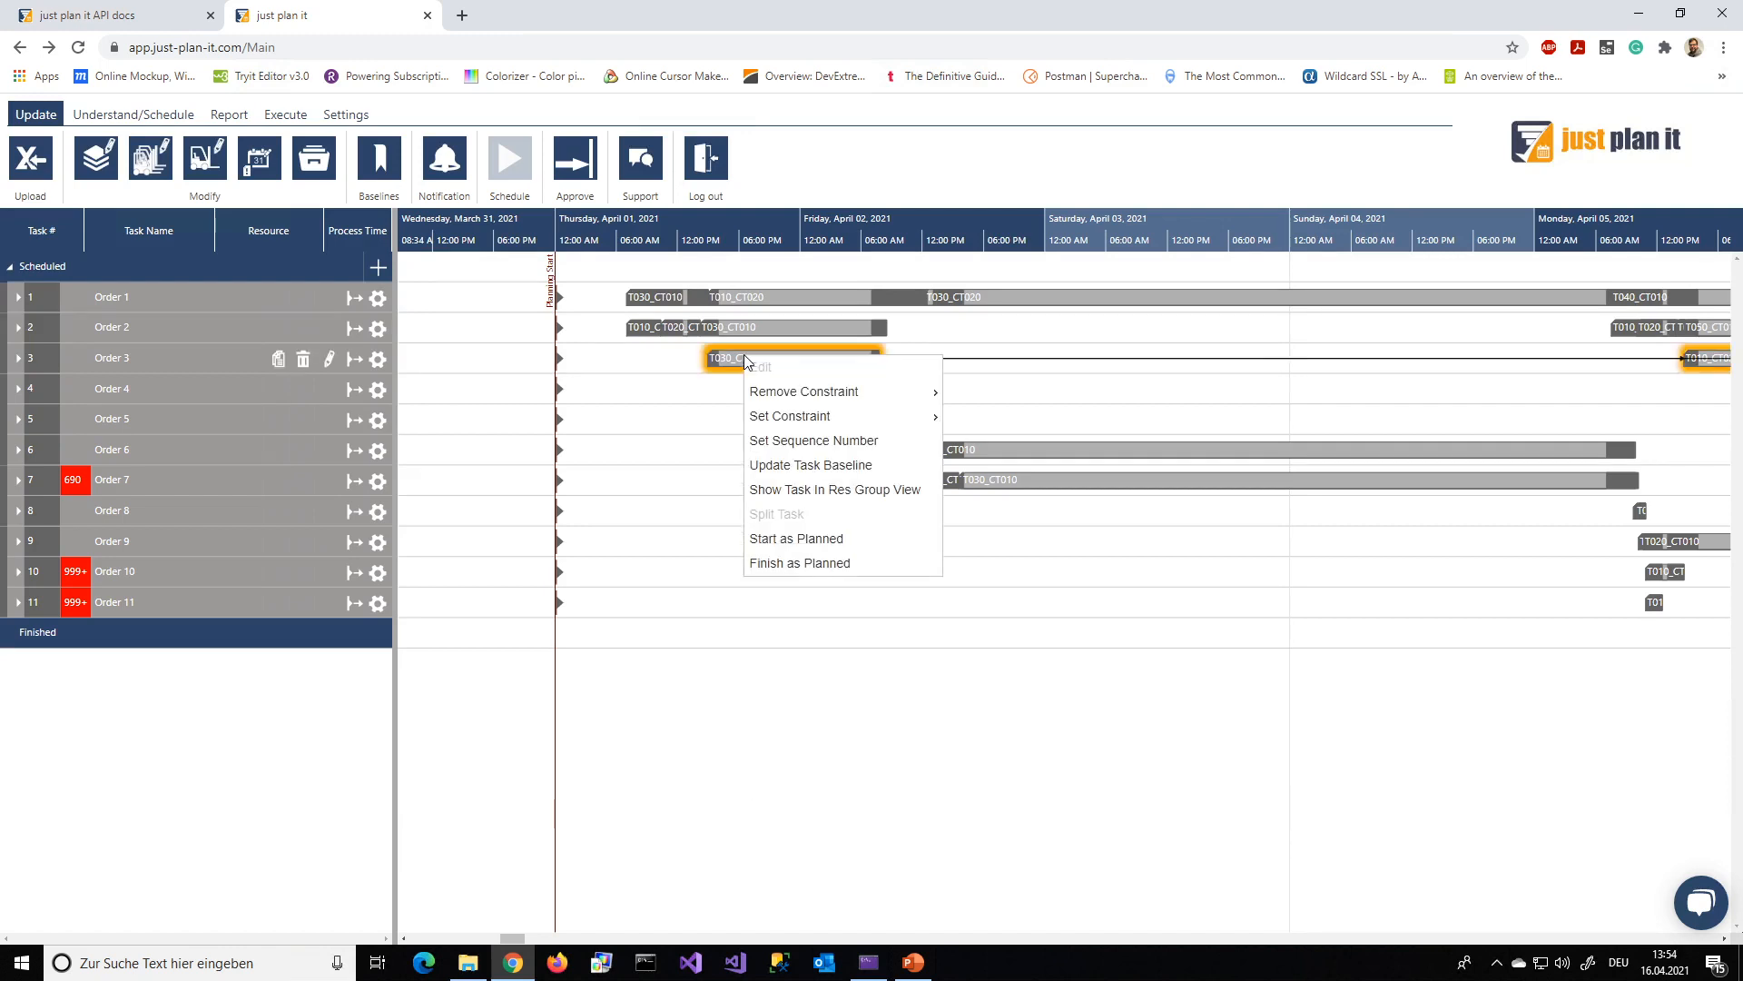
pyautogui.click(859, 539)
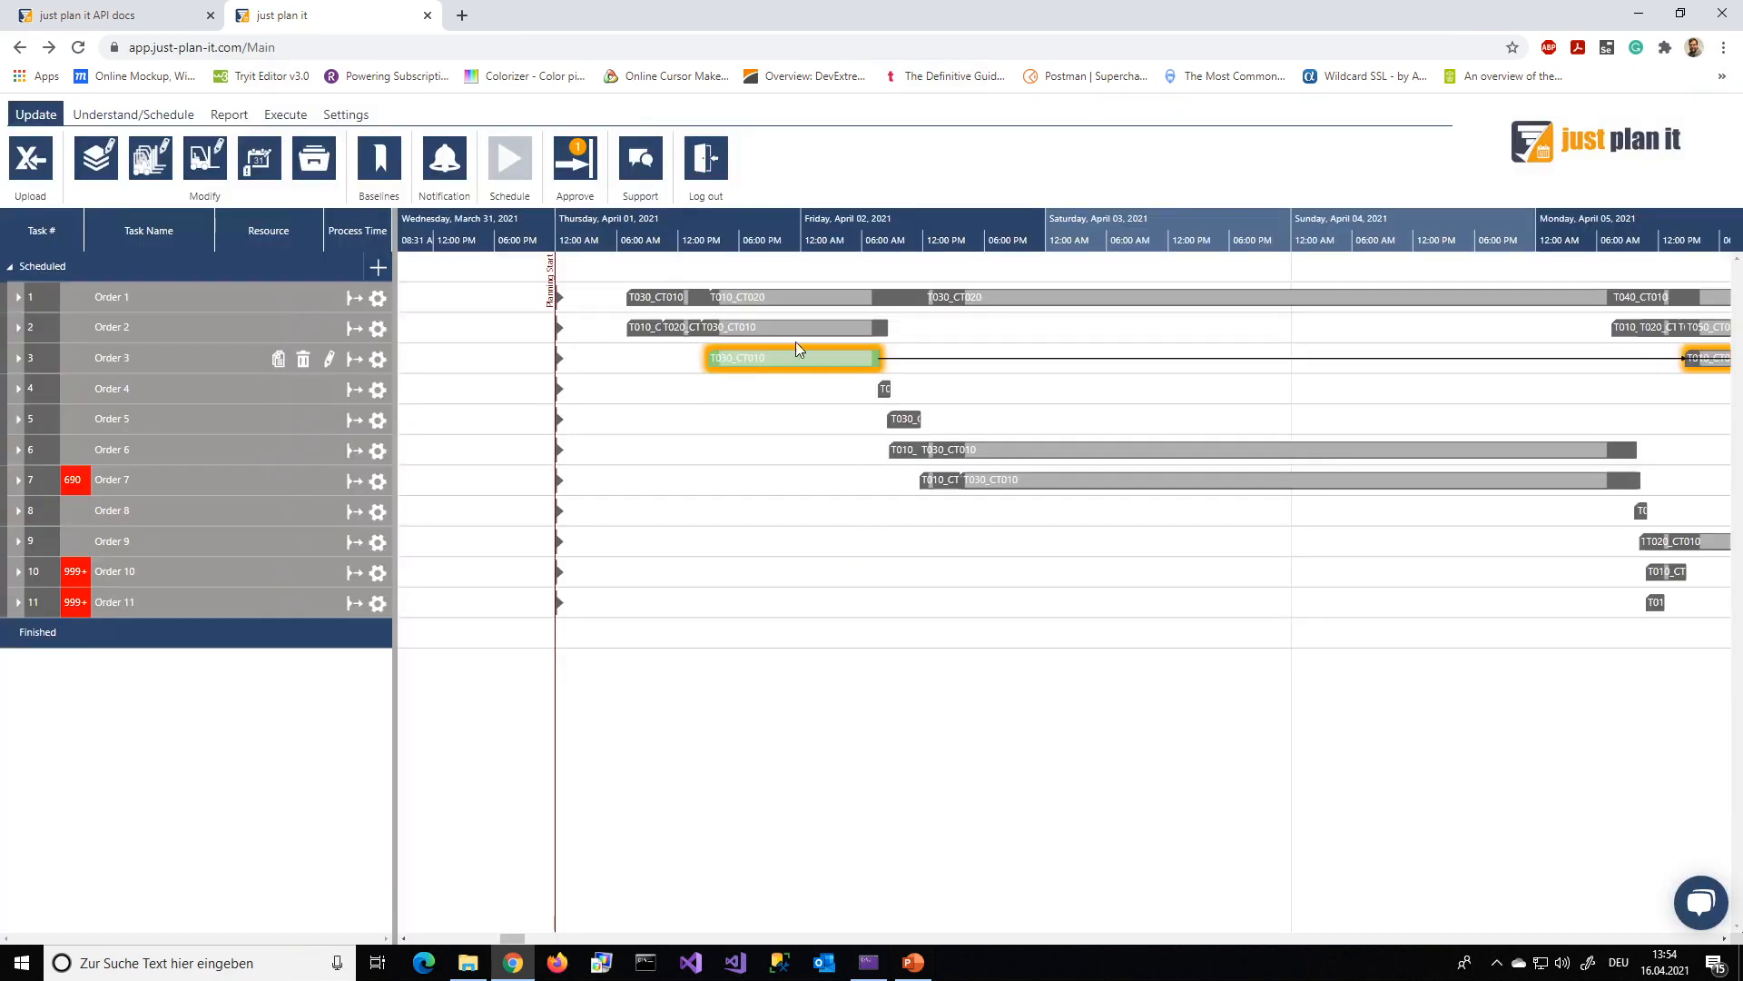
pyautogui.click(574, 179)
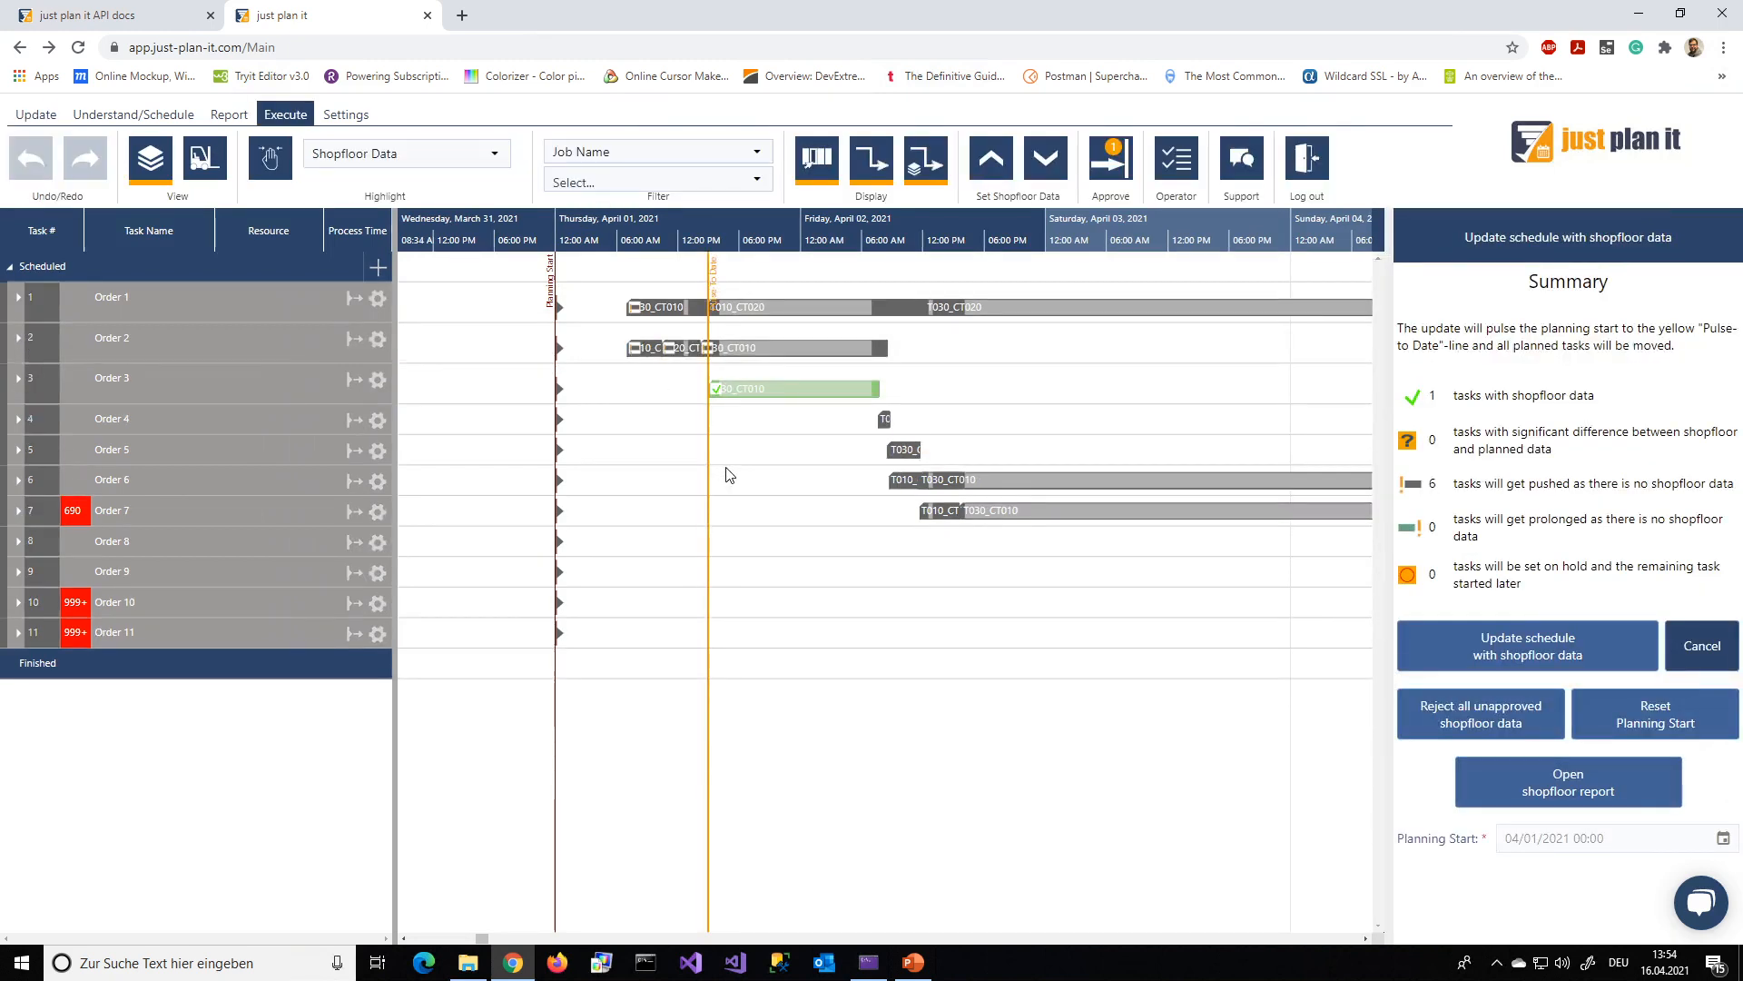
pyautogui.click(770, 388)
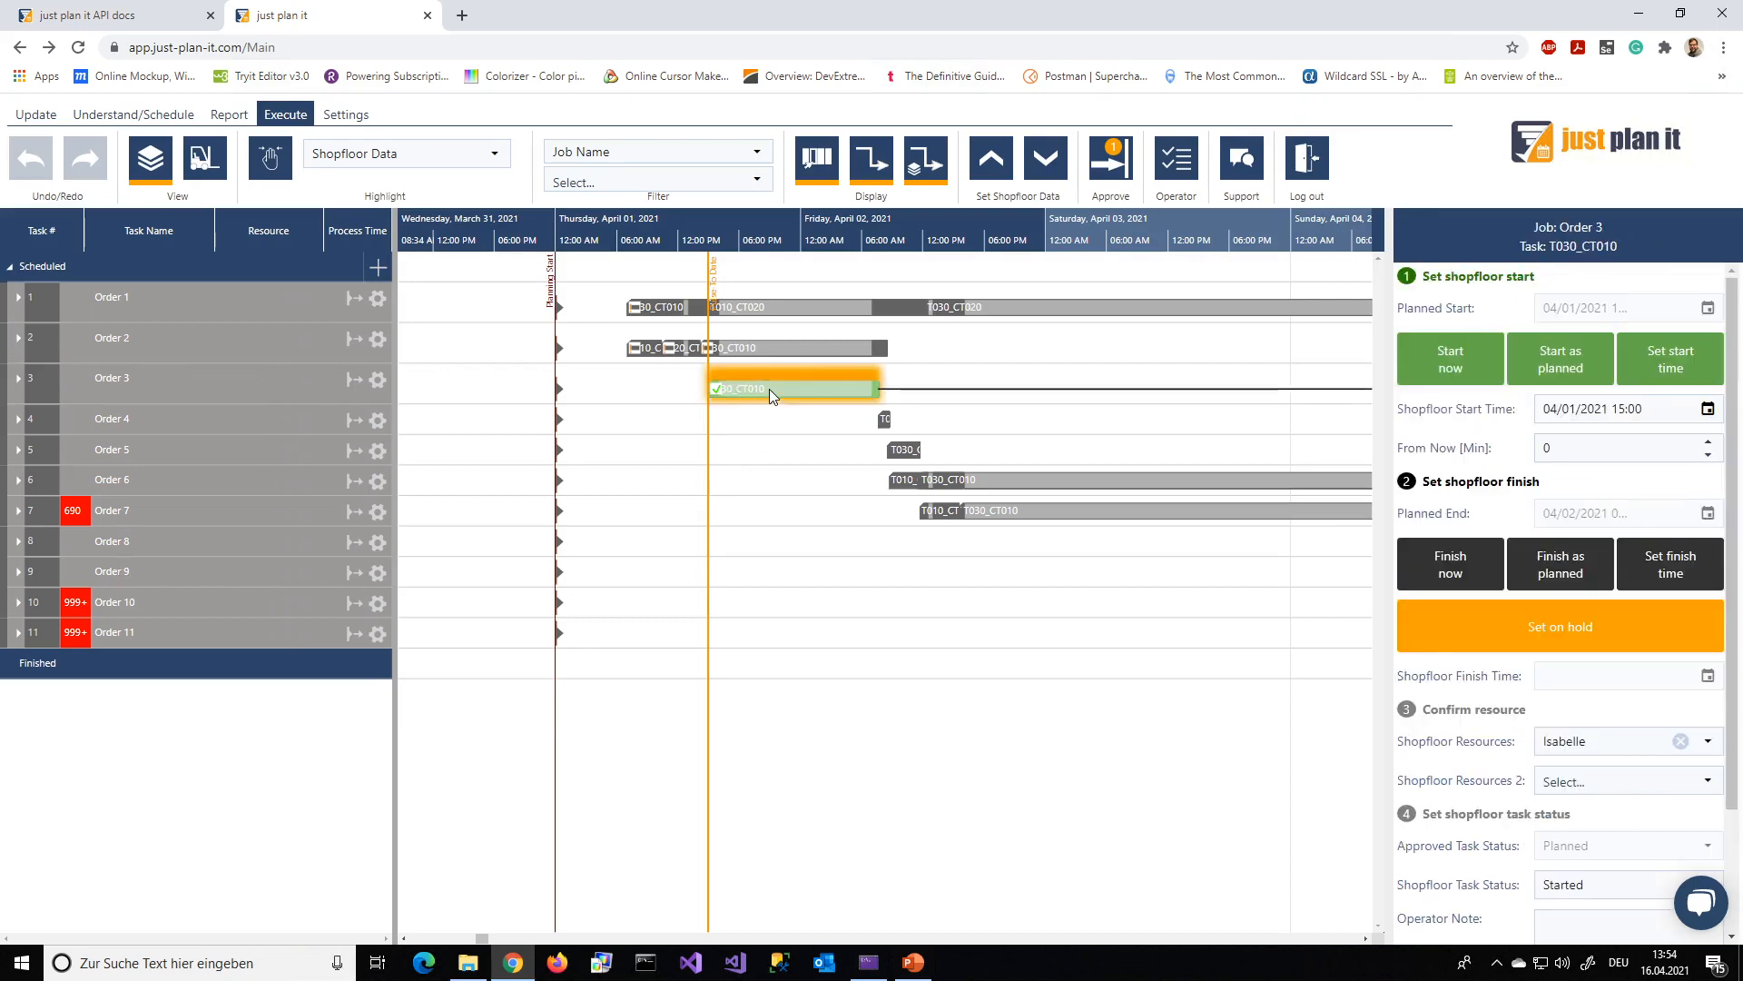
pyautogui.scroll(-2, 1607, 727)
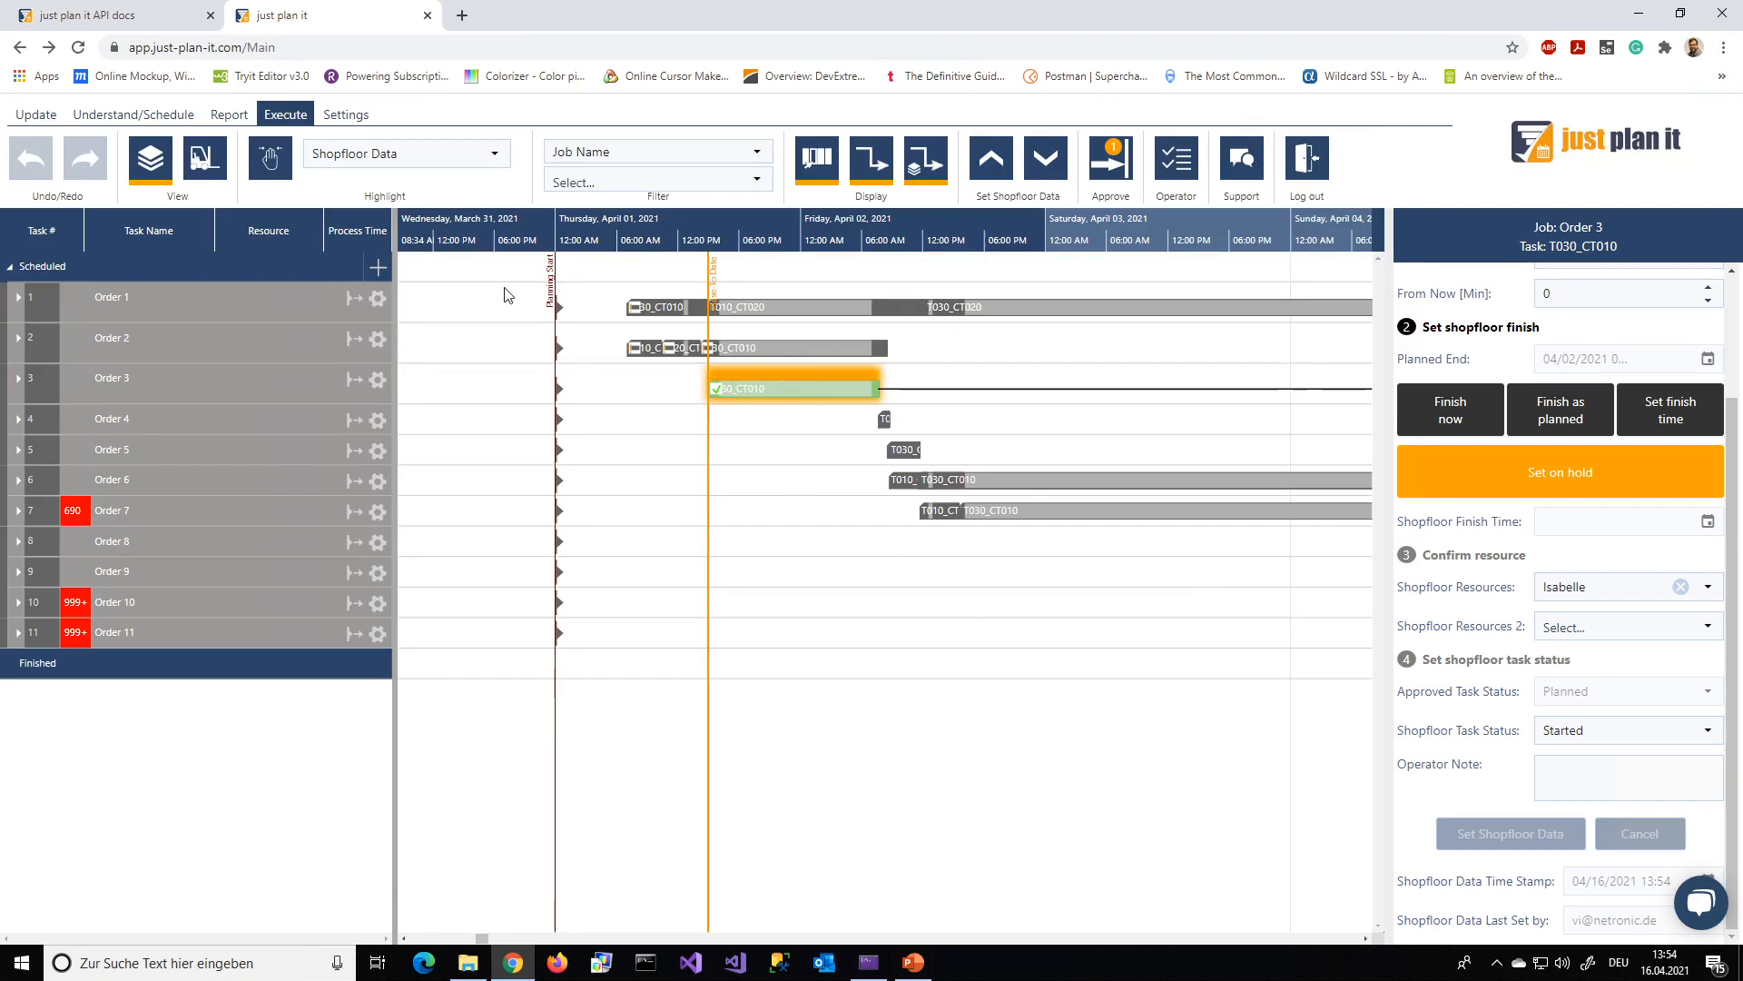
# Expand Order 1 in the schedule to show its component tasks, and open the operator's task list
pyautogui.click(18, 300)
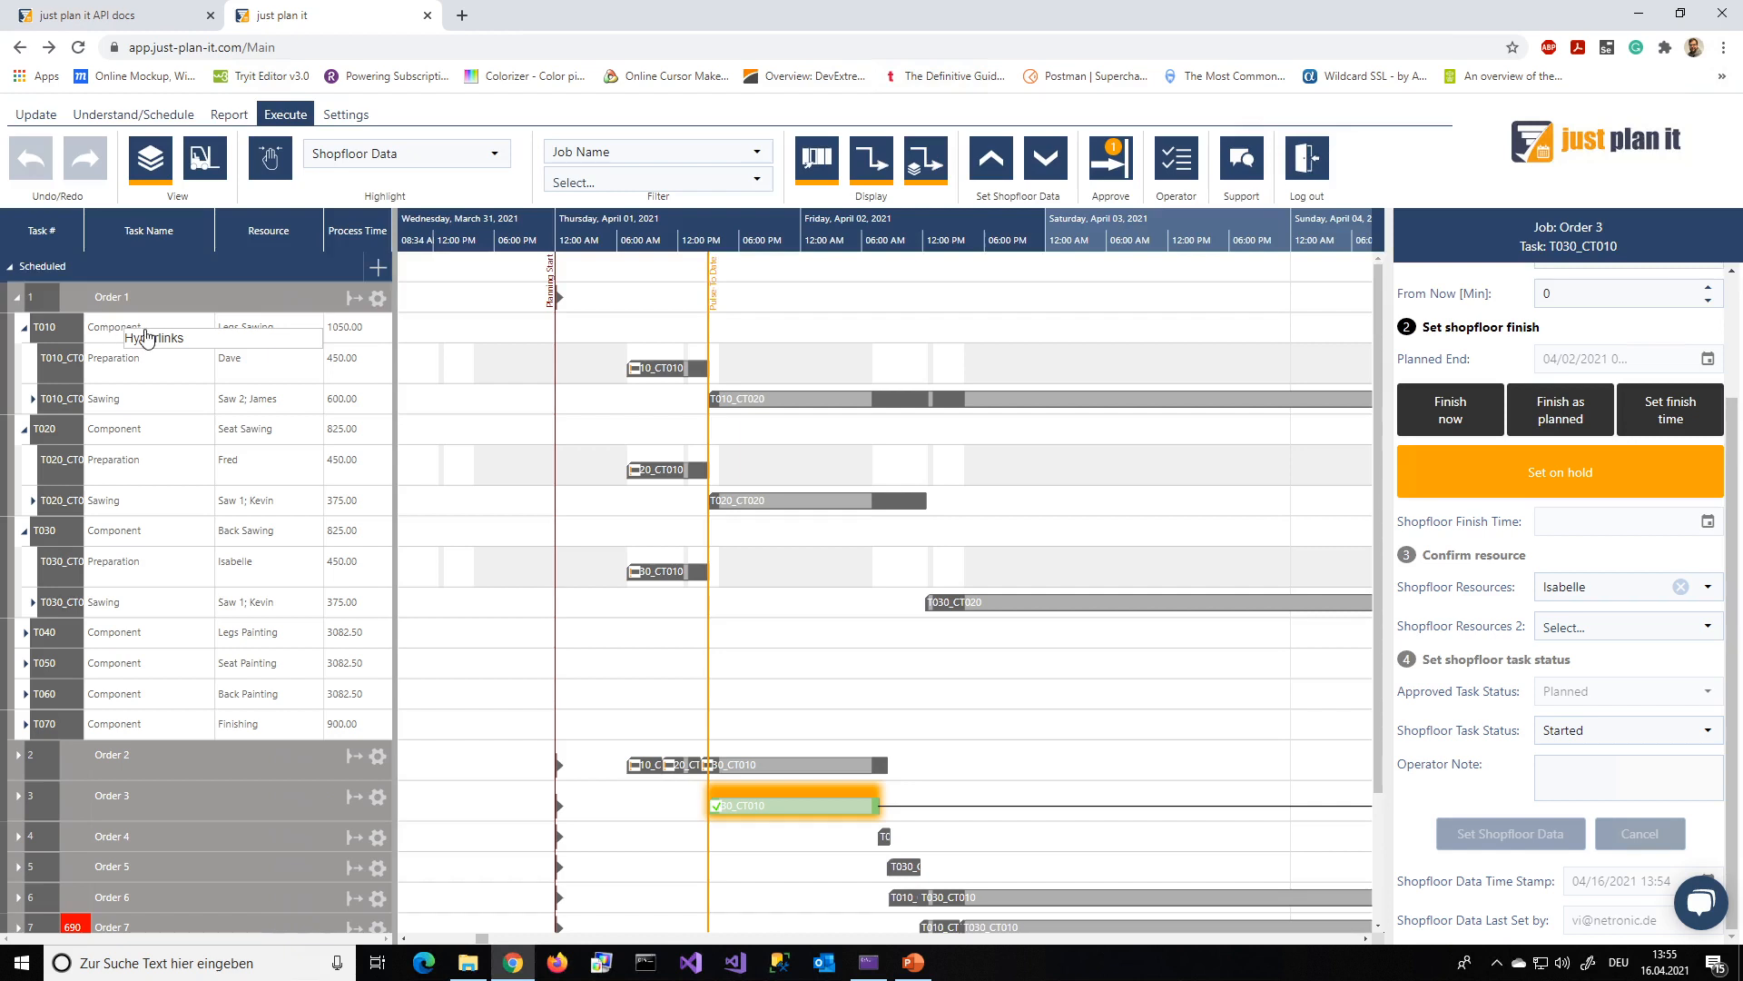
pyautogui.moveTo(146, 341)
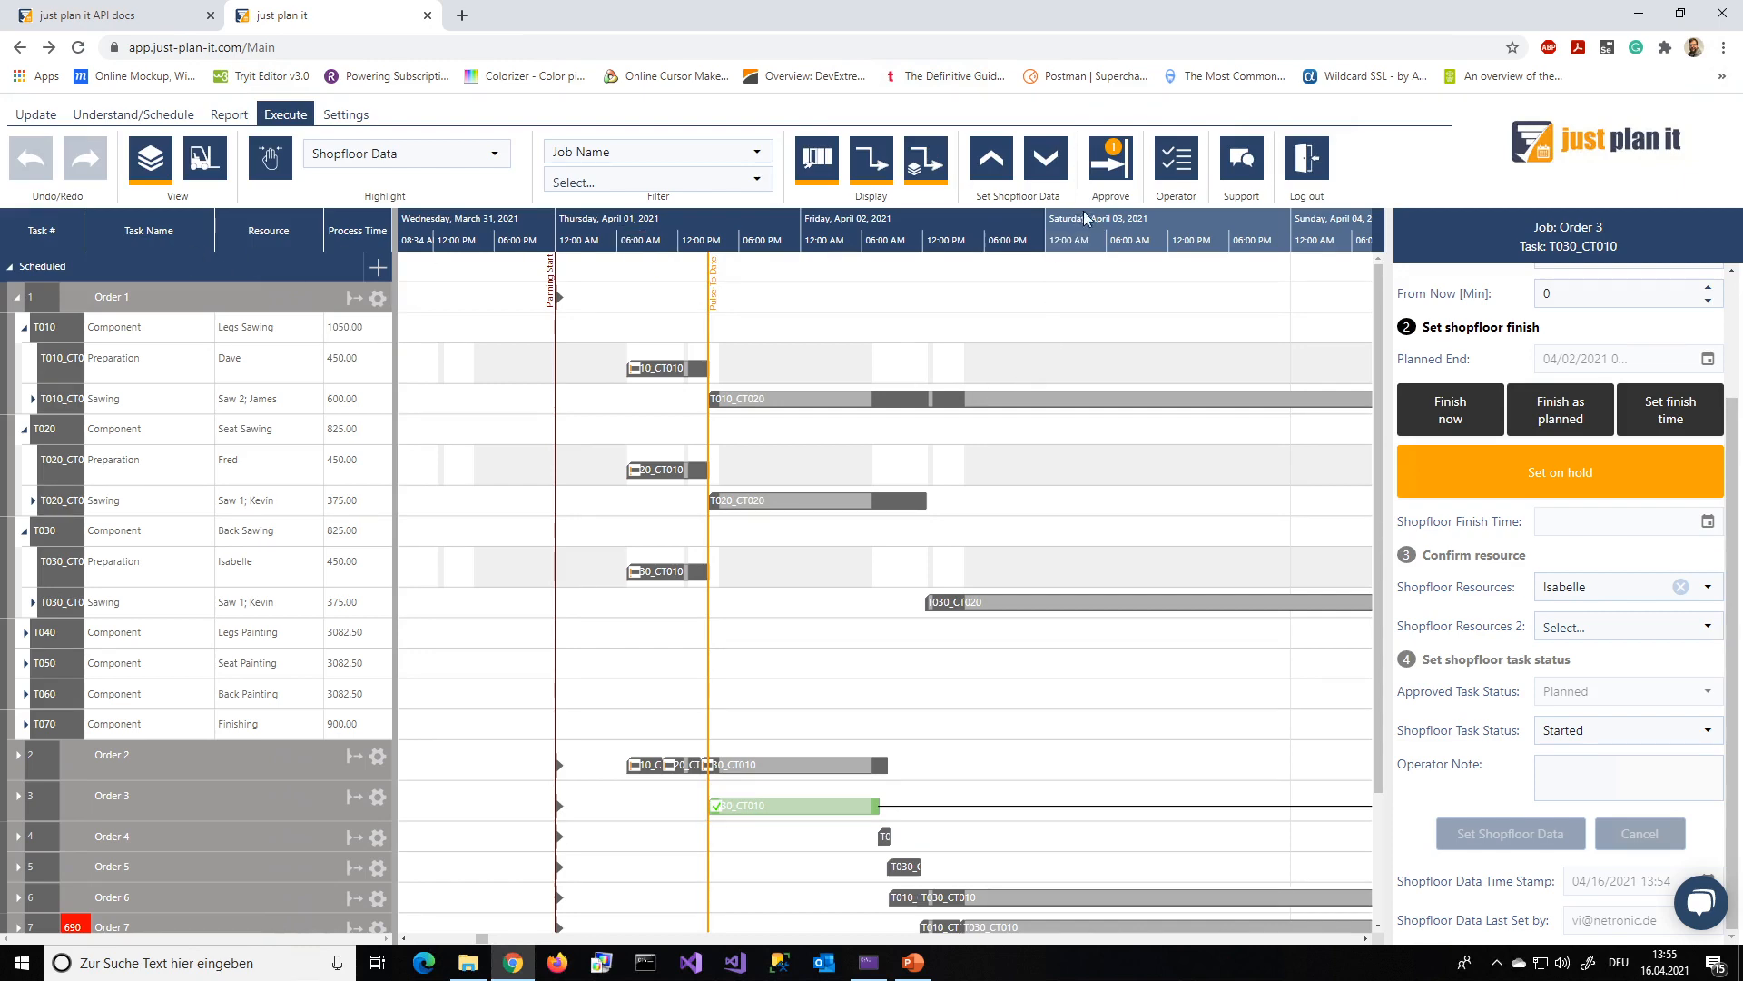
pyautogui.click(1191, 176)
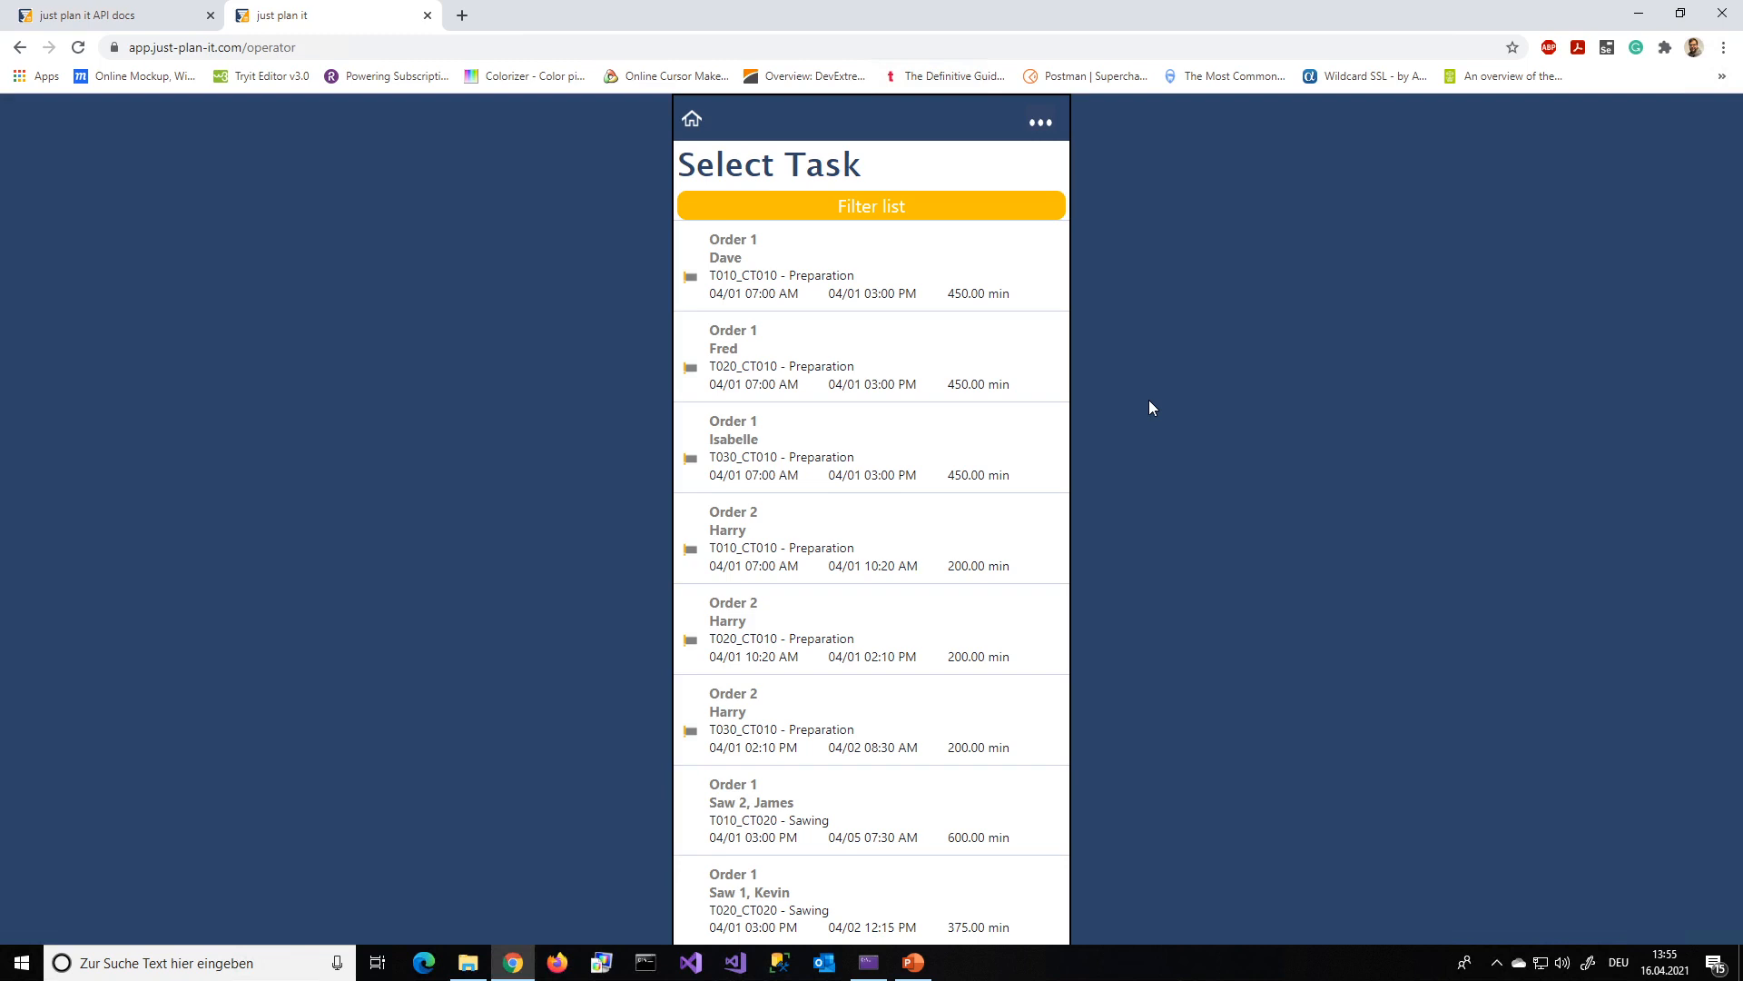
# Report Order 1's task T010_CT010 as started as planned, show its task note, and save the data, returning to the list
pyautogui.click(1019, 300)
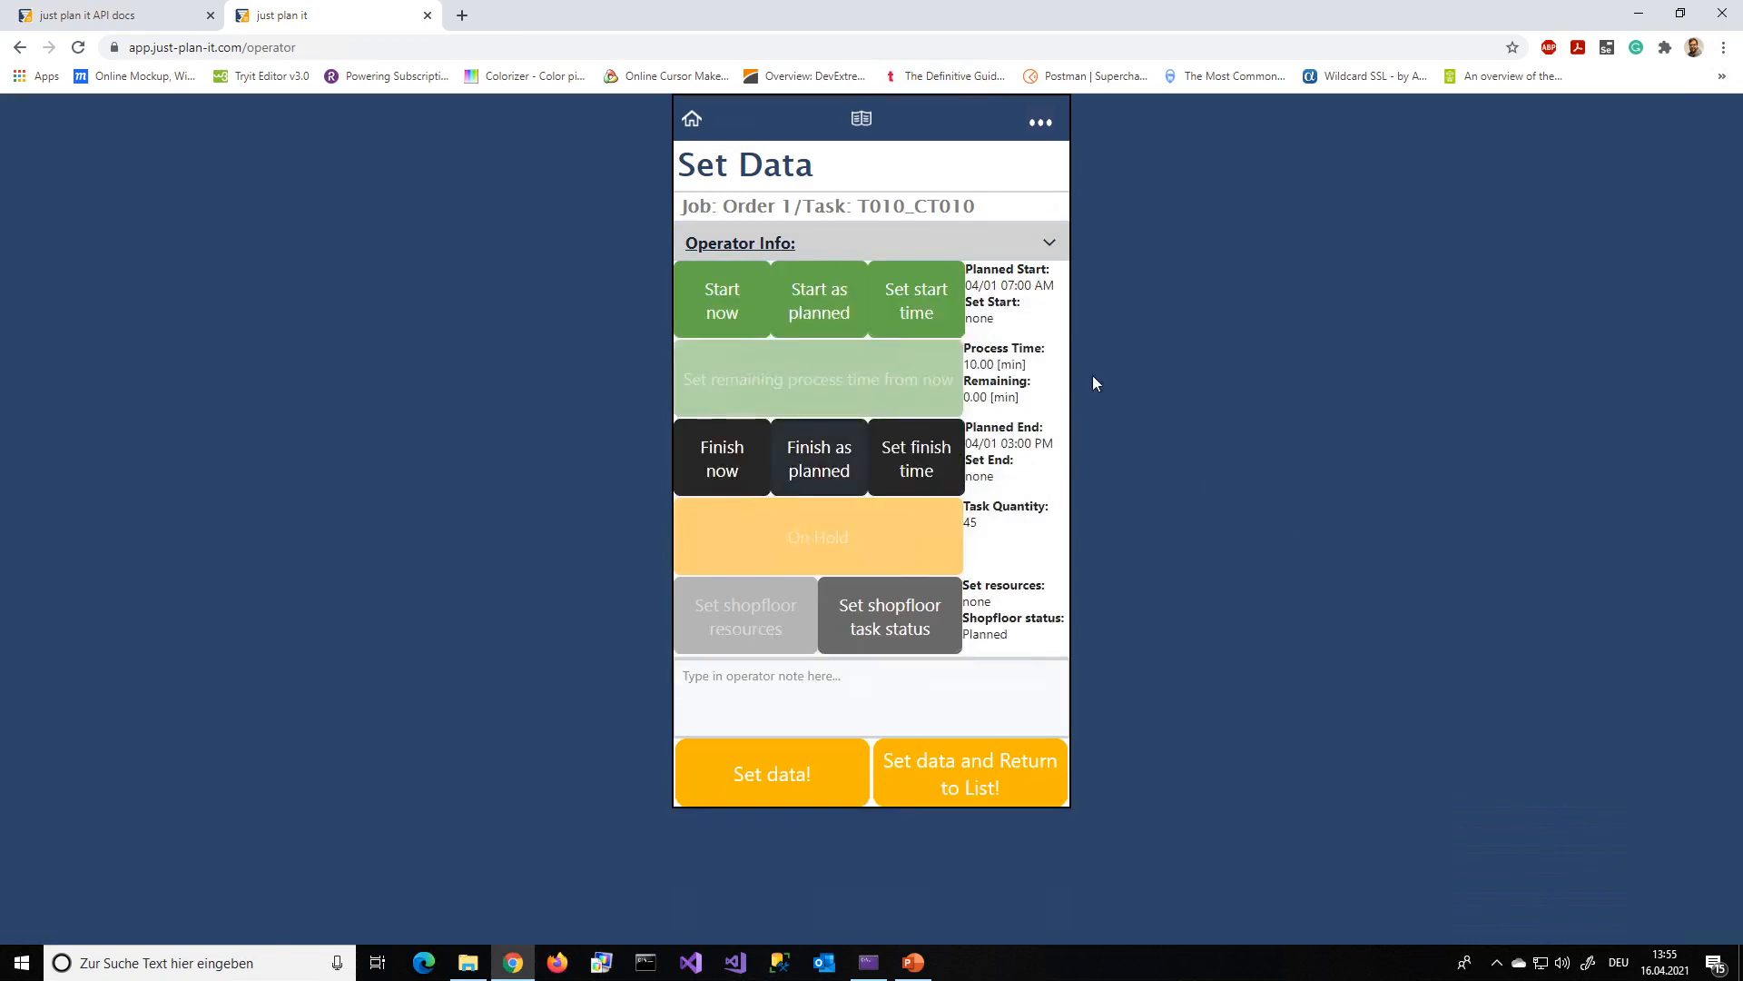
pyautogui.click(812, 314)
pyautogui.click(783, 758)
pyautogui.click(829, 307)
pyautogui.click(844, 312)
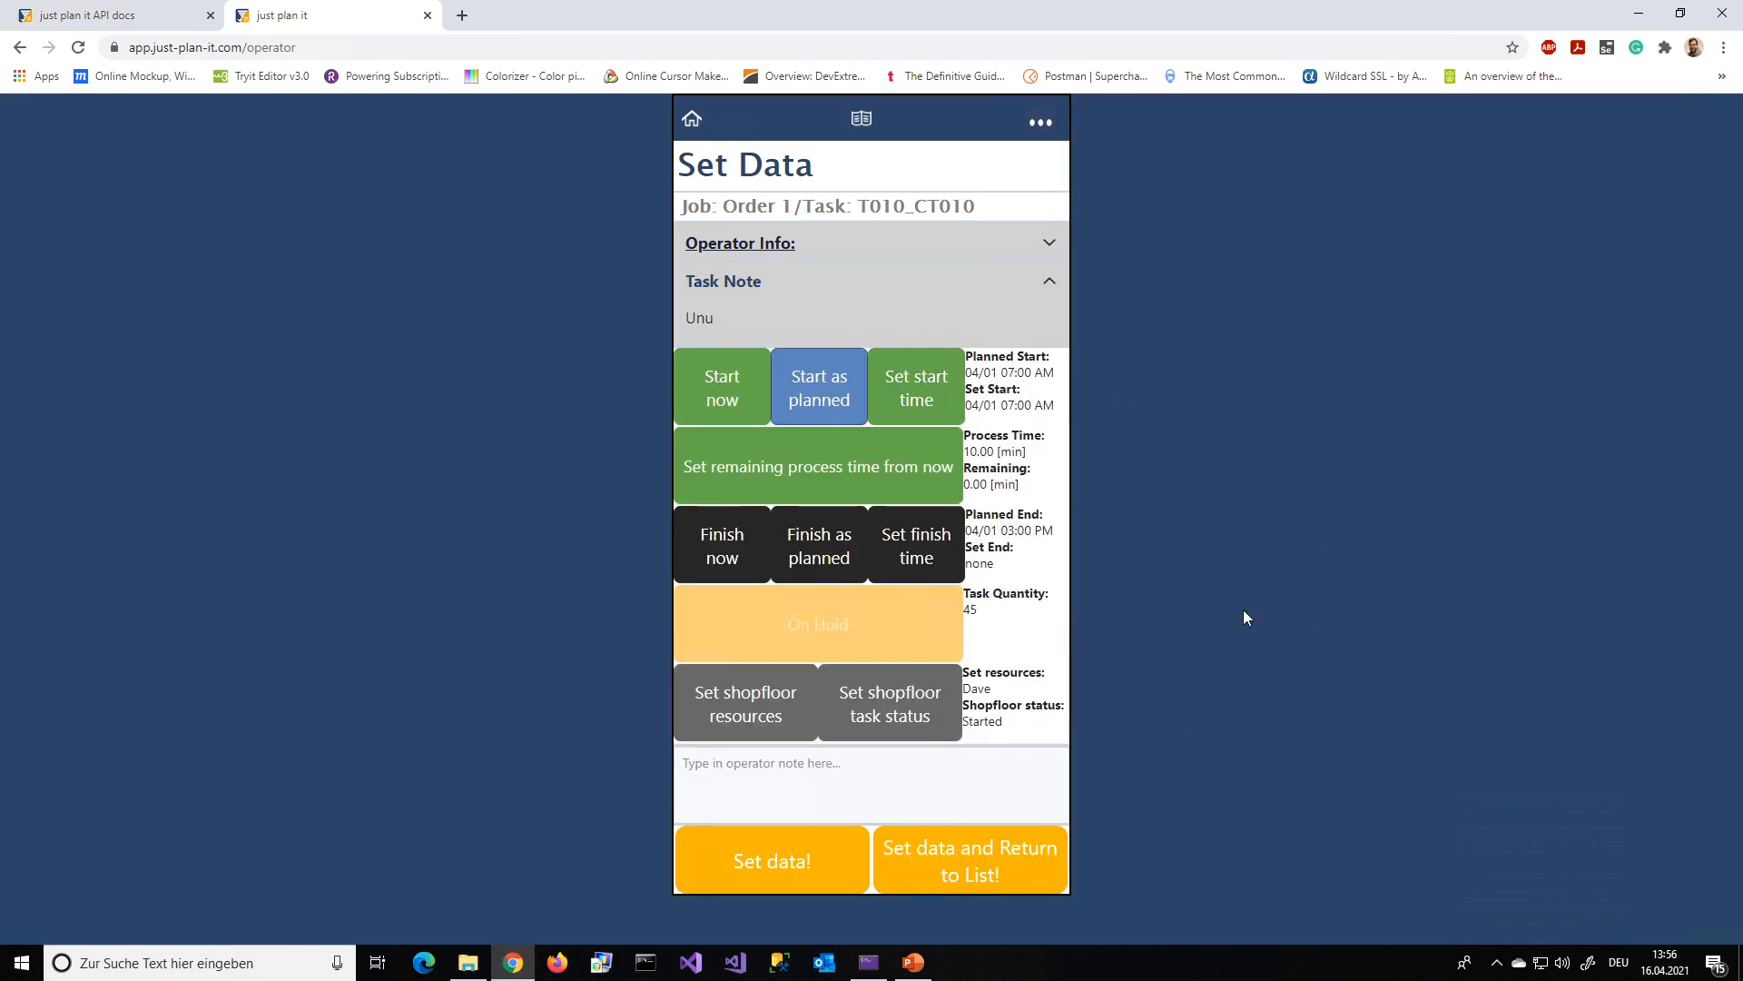
pyautogui.click(738, 860)
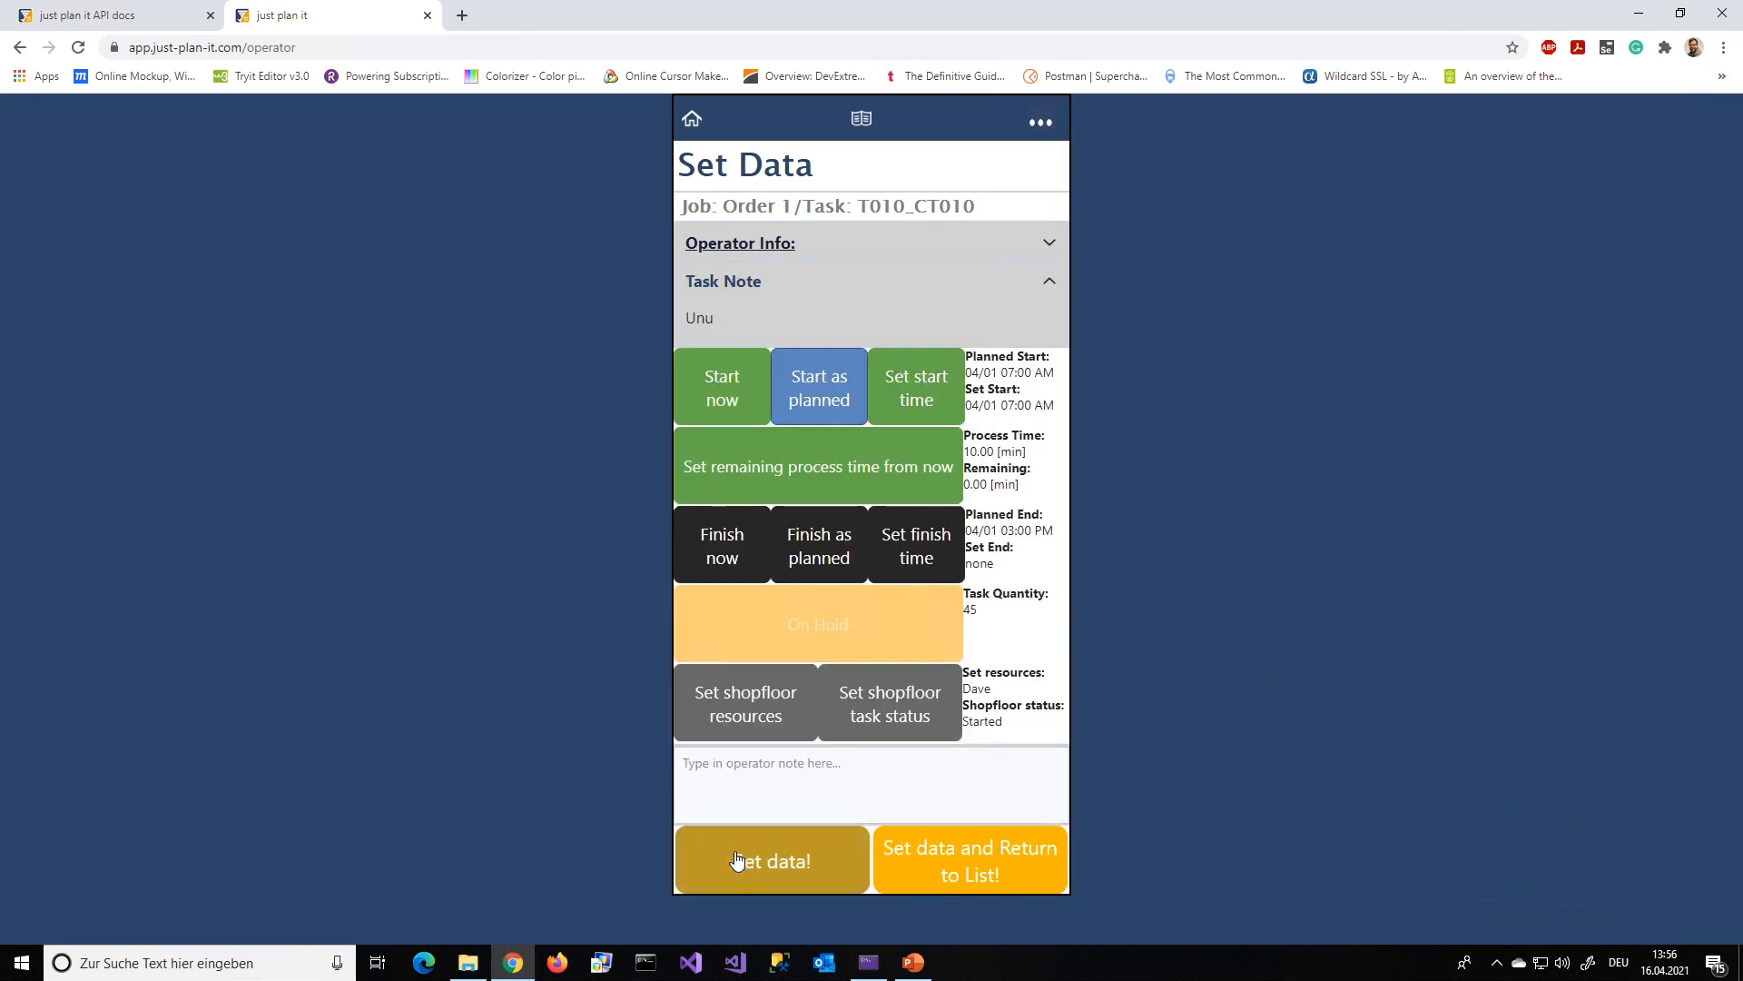
pyautogui.click(1034, 879)
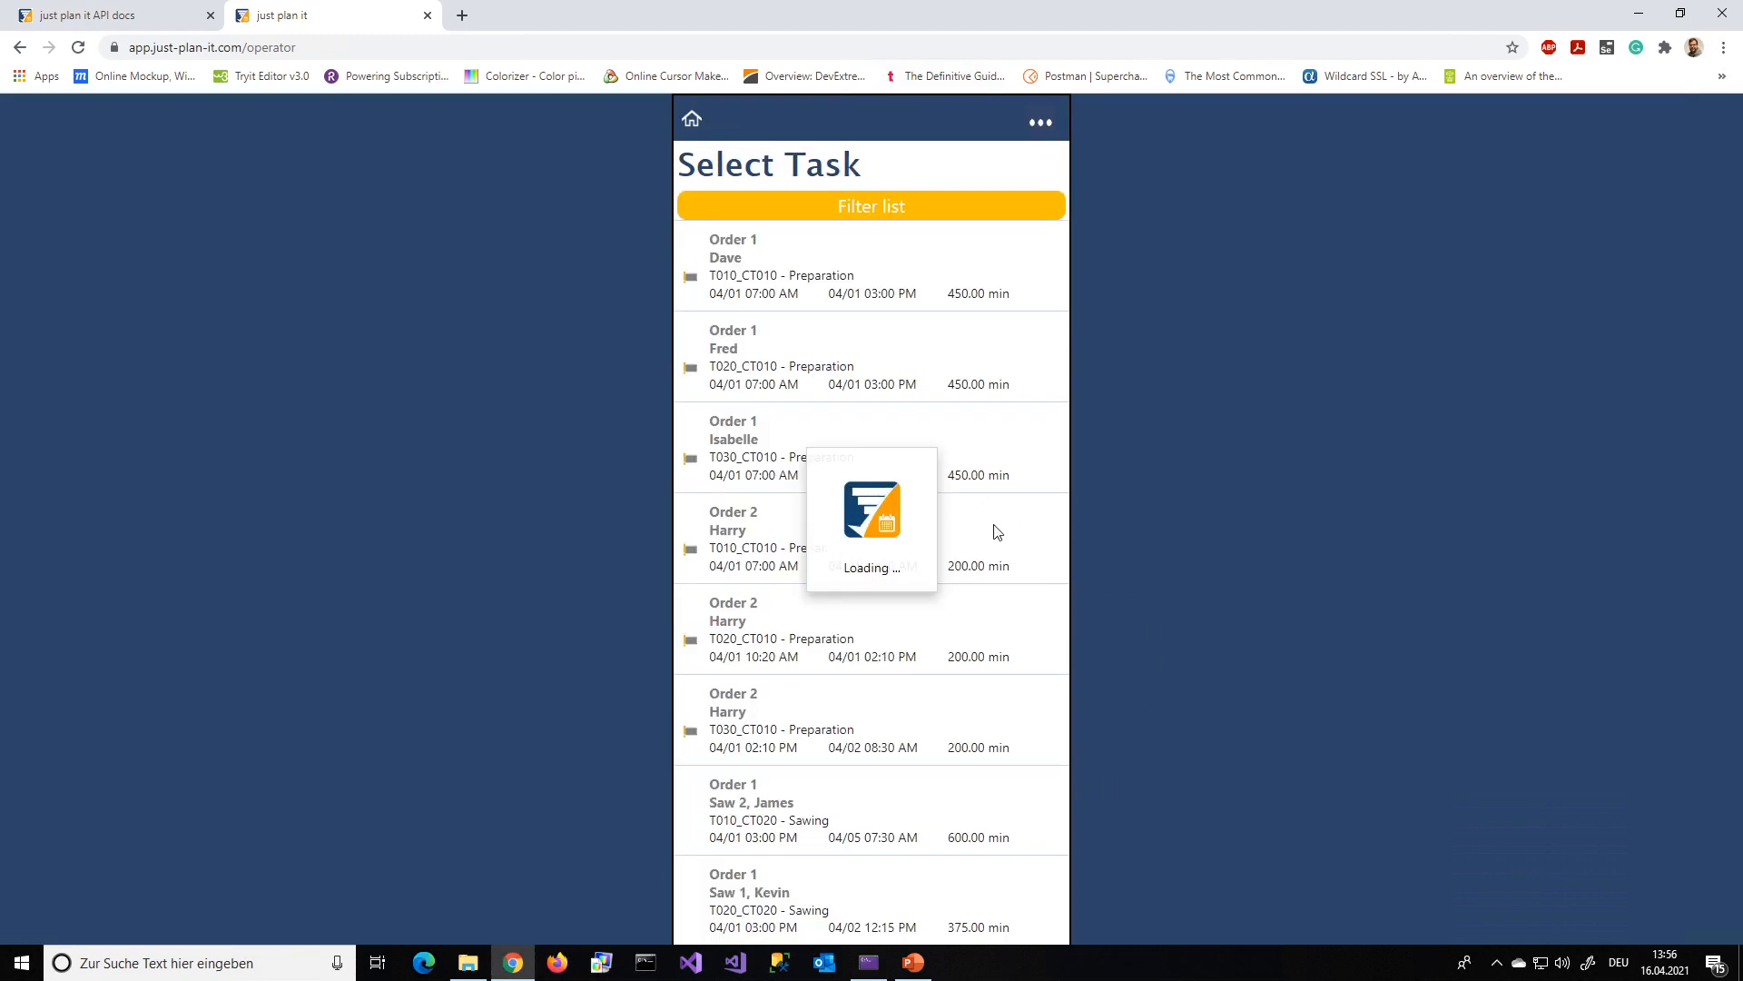
# Report Order 1's task T020_CT010 as started as planned and save the data, returning to the list
pyautogui.click(811, 379)
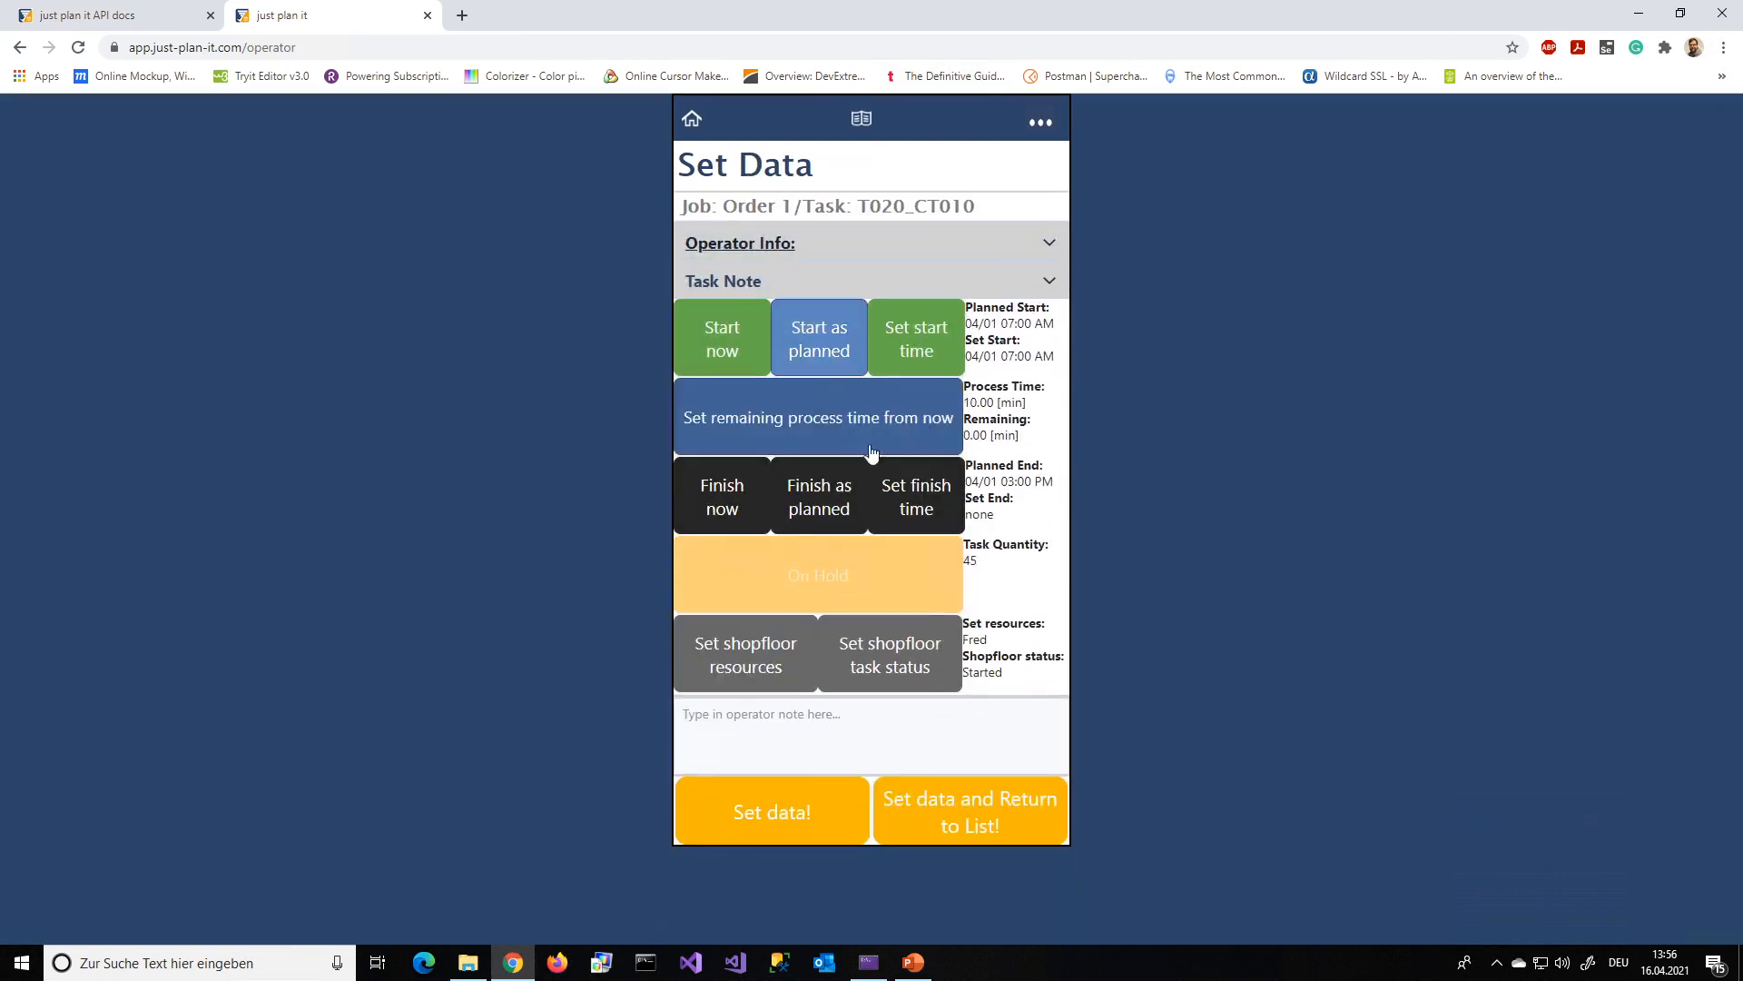
pyautogui.click(988, 811)
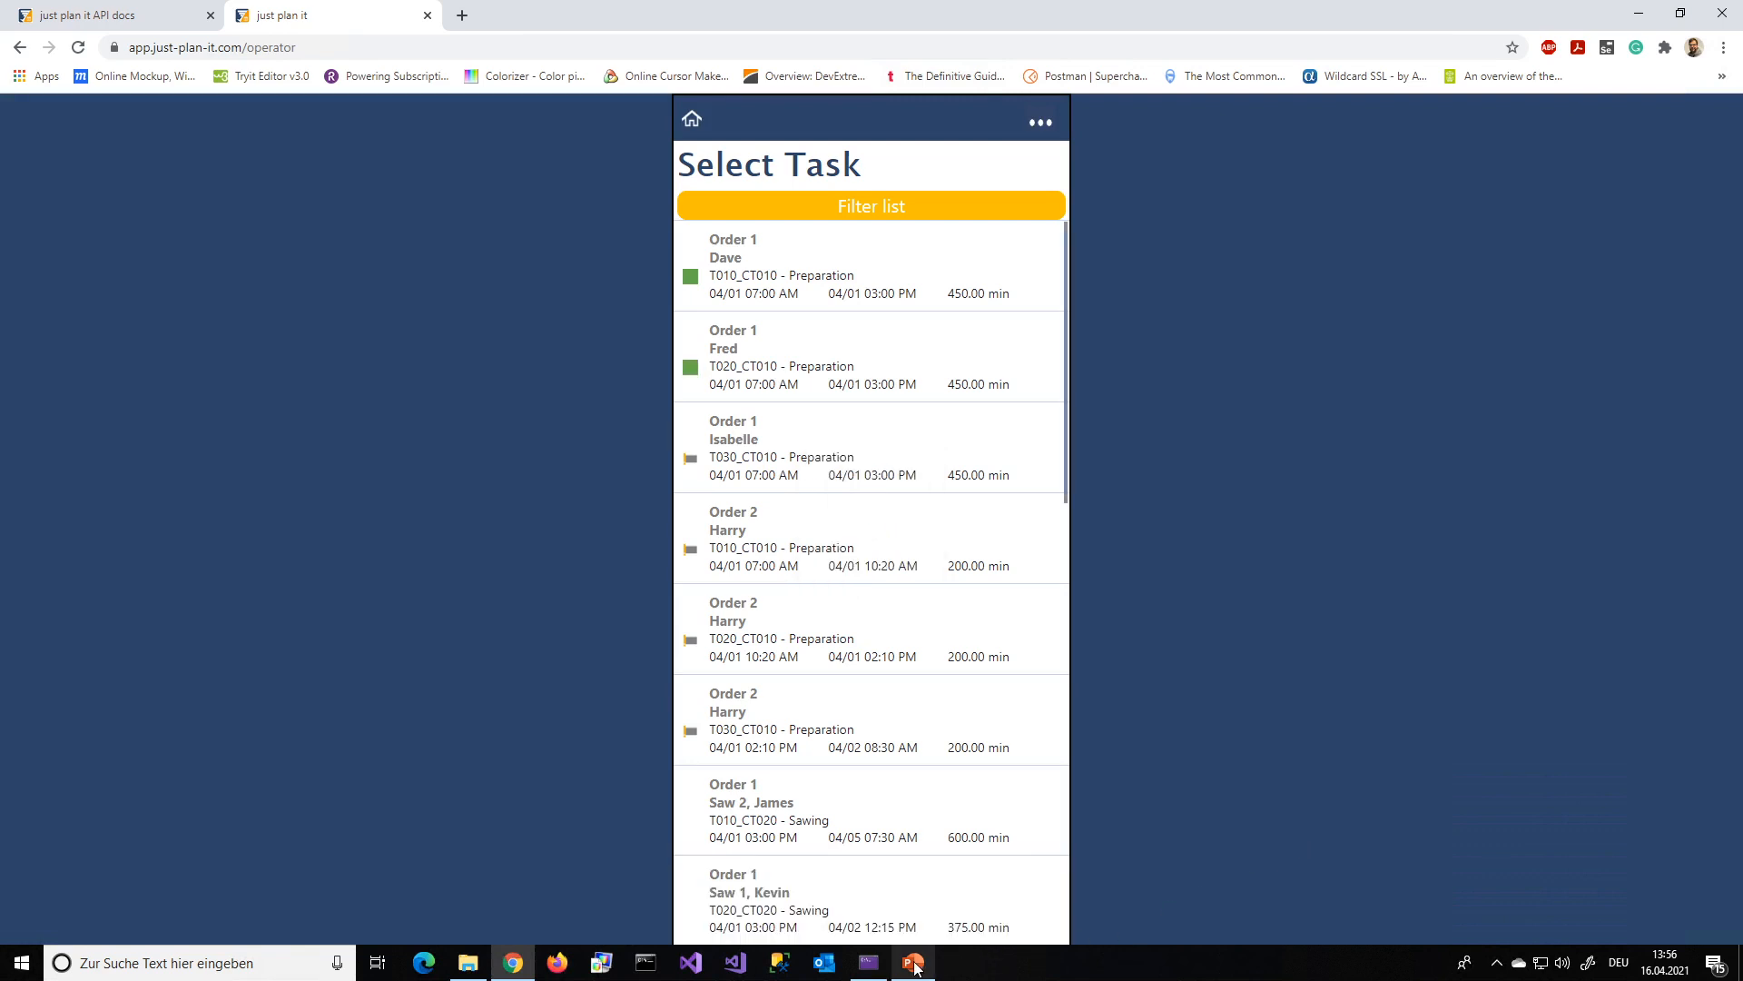
pyautogui.moveTo(915, 967)
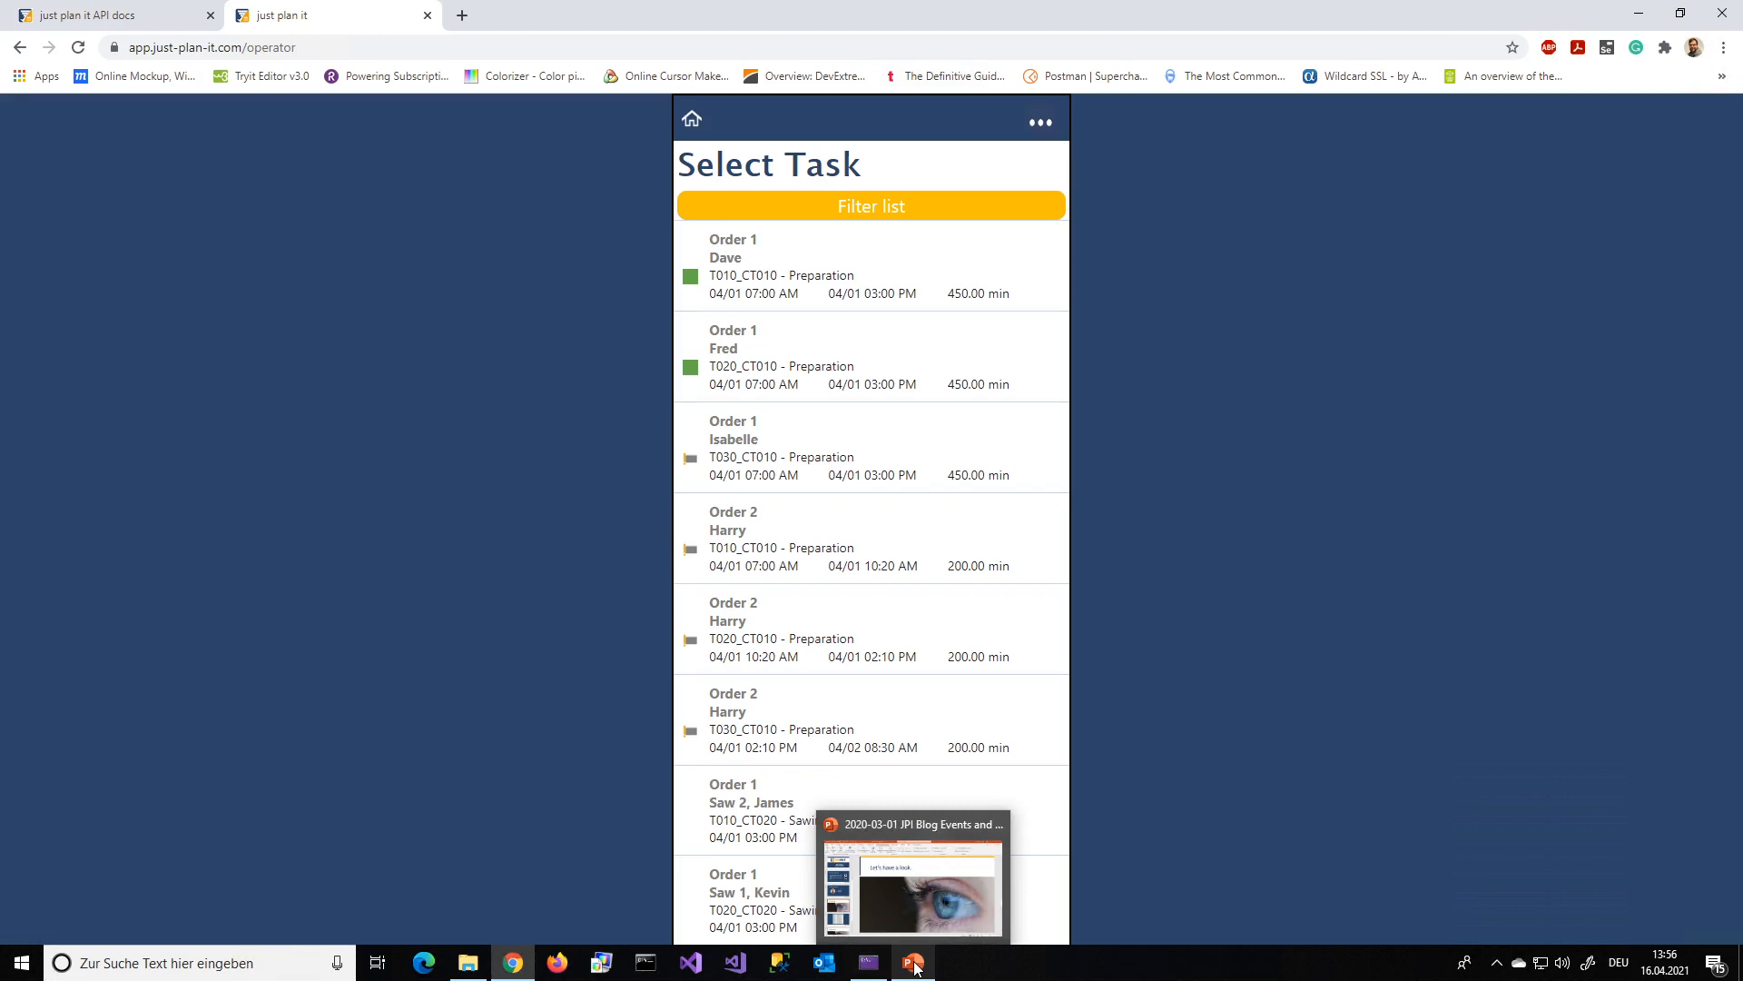
# In the just plan it API docs, collapse JobTemplates and show the parameters of the JPIEvents GET /v1/jpievents/{createdAfter} endpoint
pyautogui.click(145, 16)
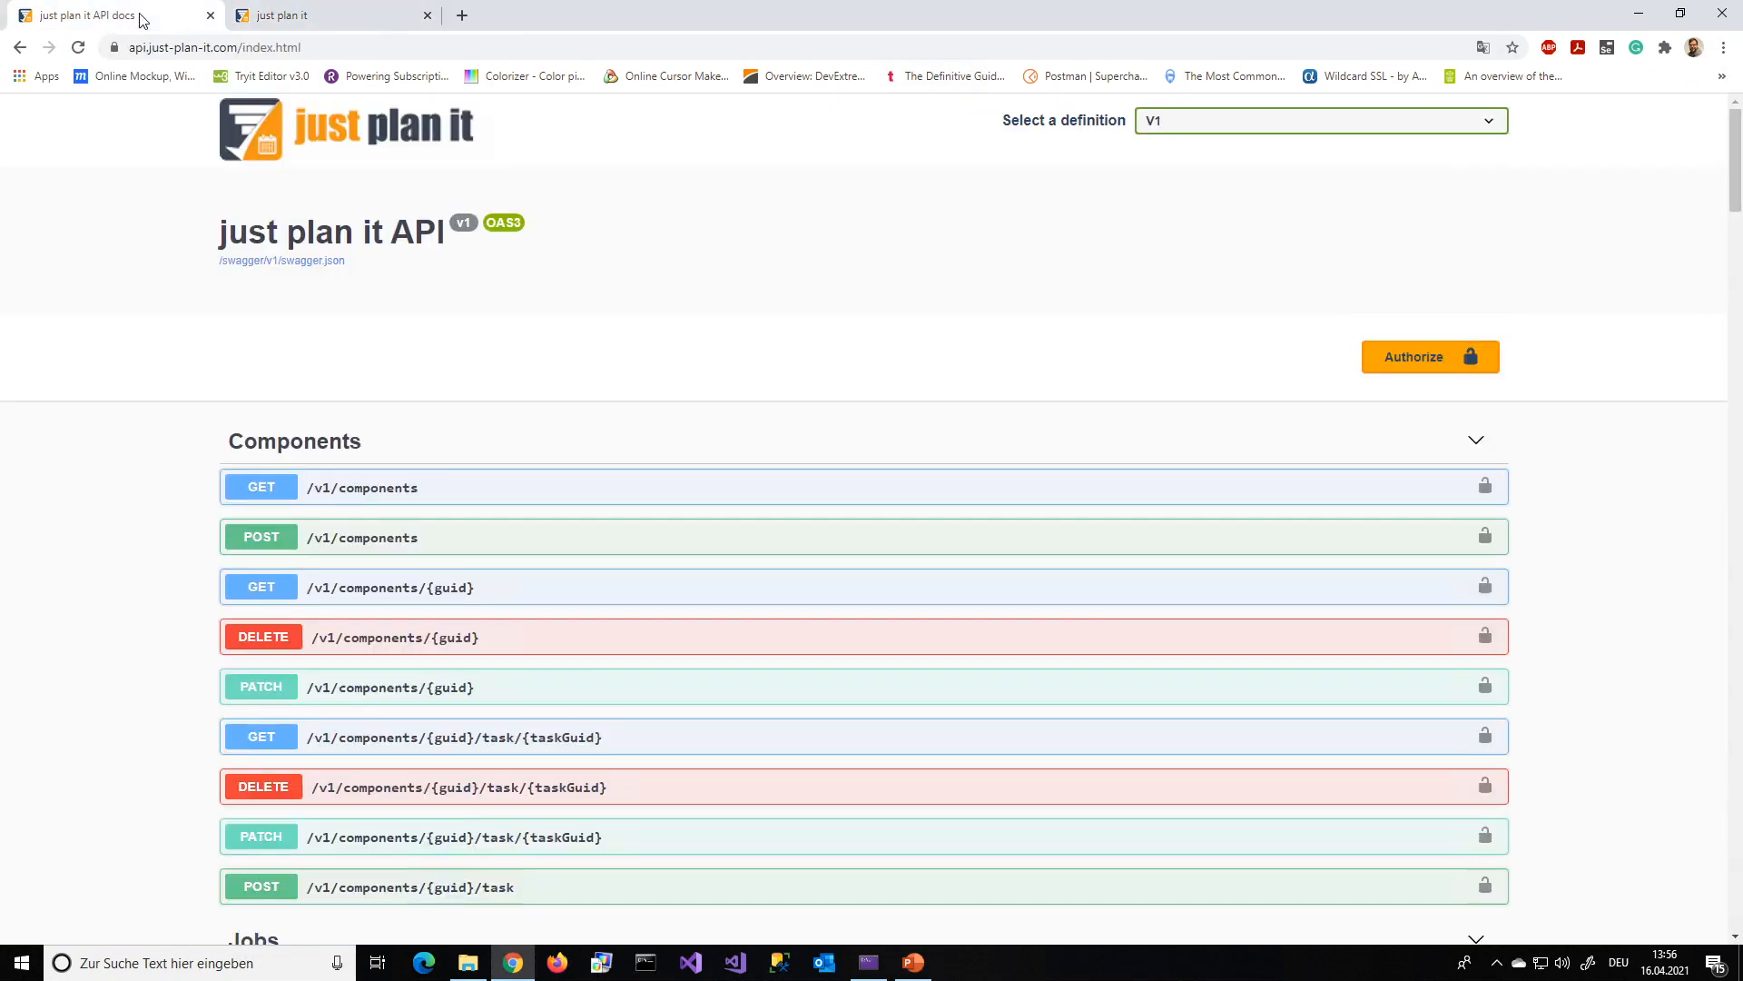
pyautogui.scroll(-16, 177, 572)
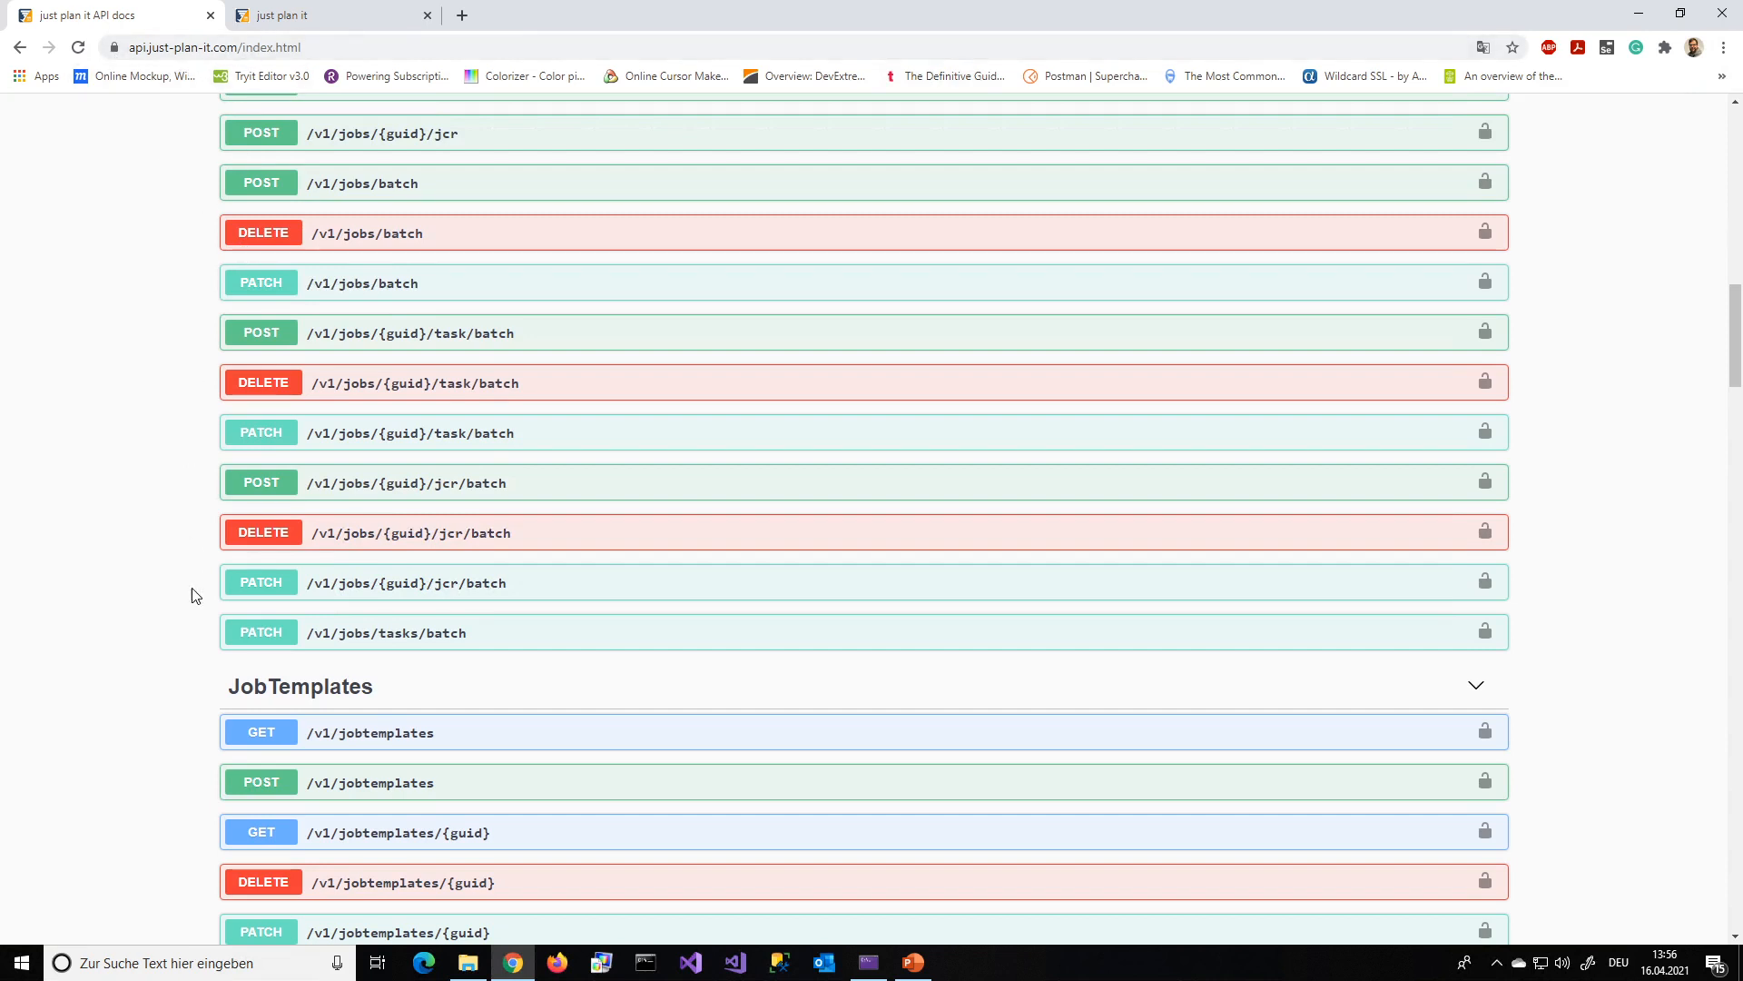
pyautogui.click(506, 690)
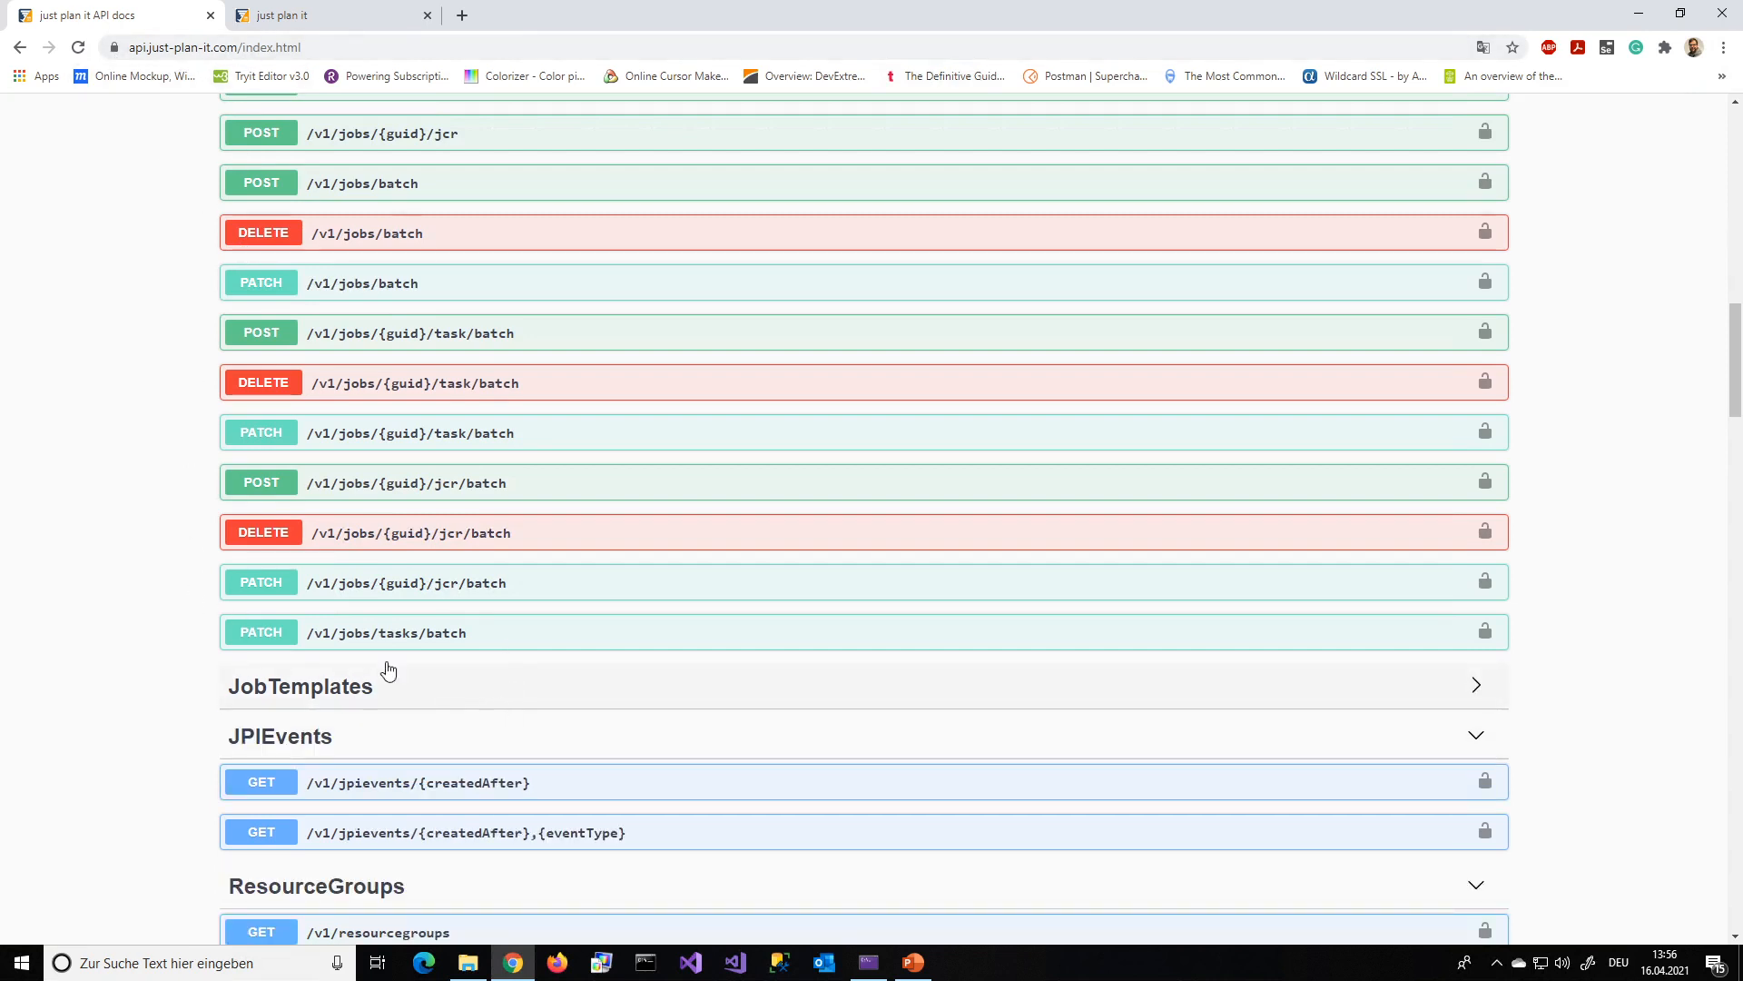
pyautogui.scroll(-2, 152, 661)
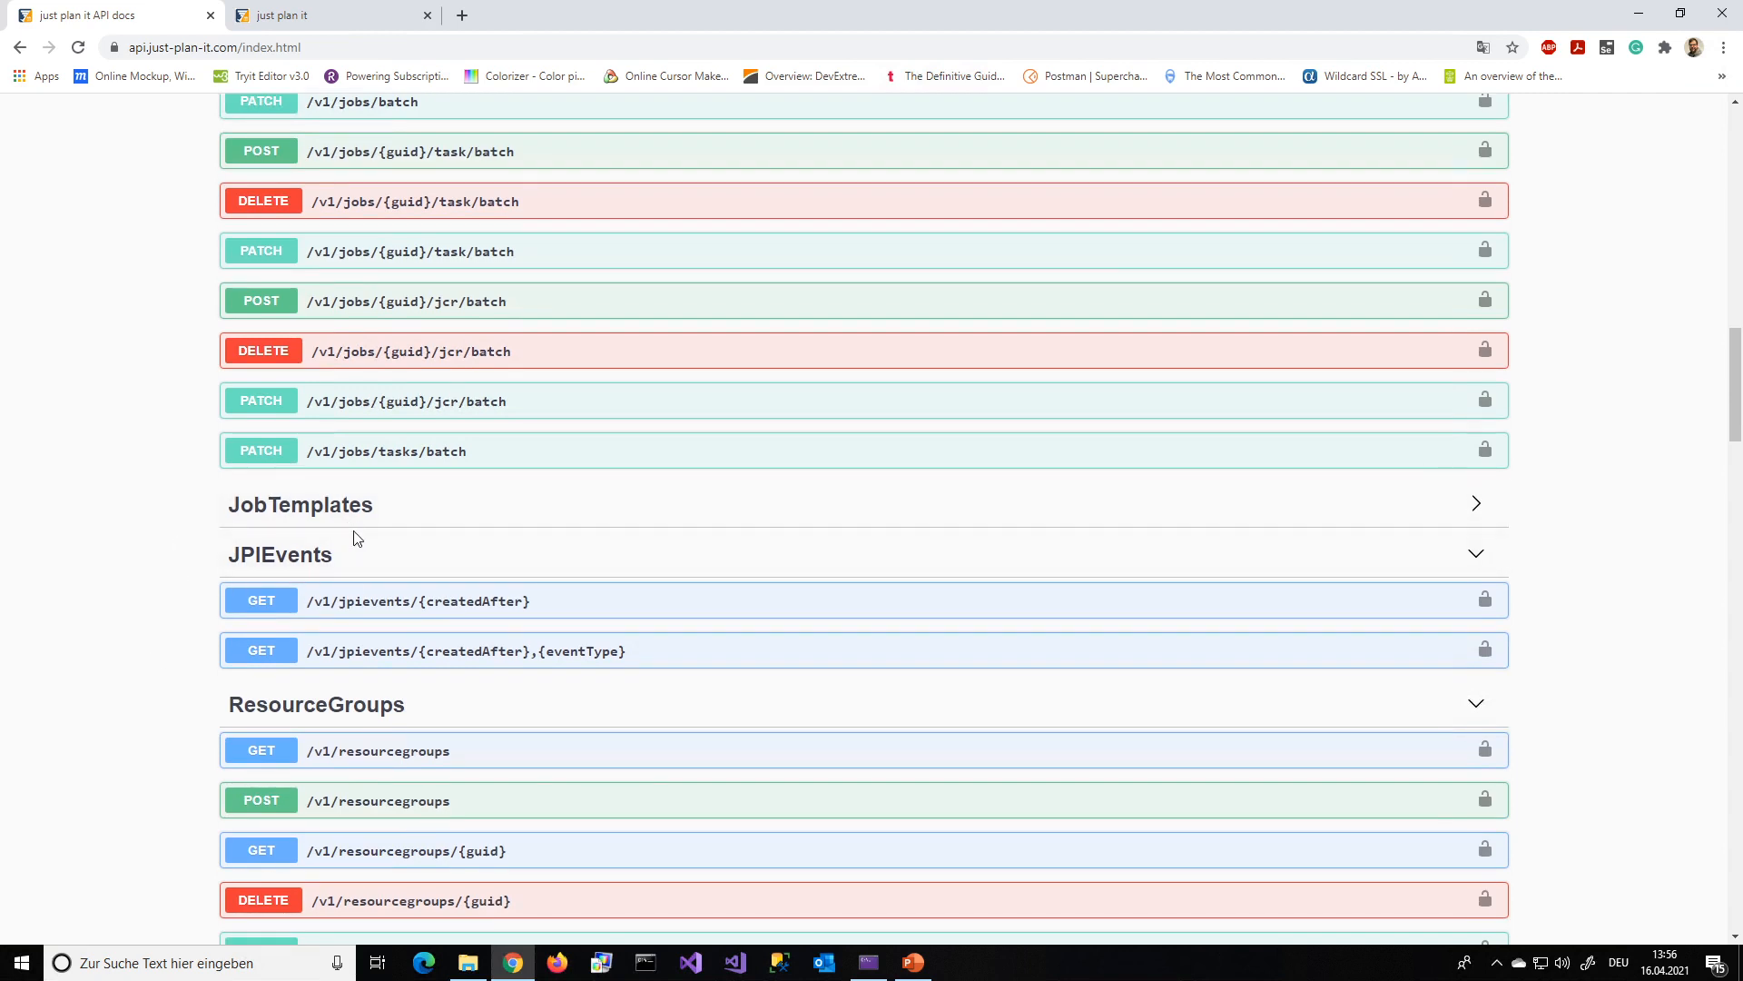
pyautogui.click(564, 603)
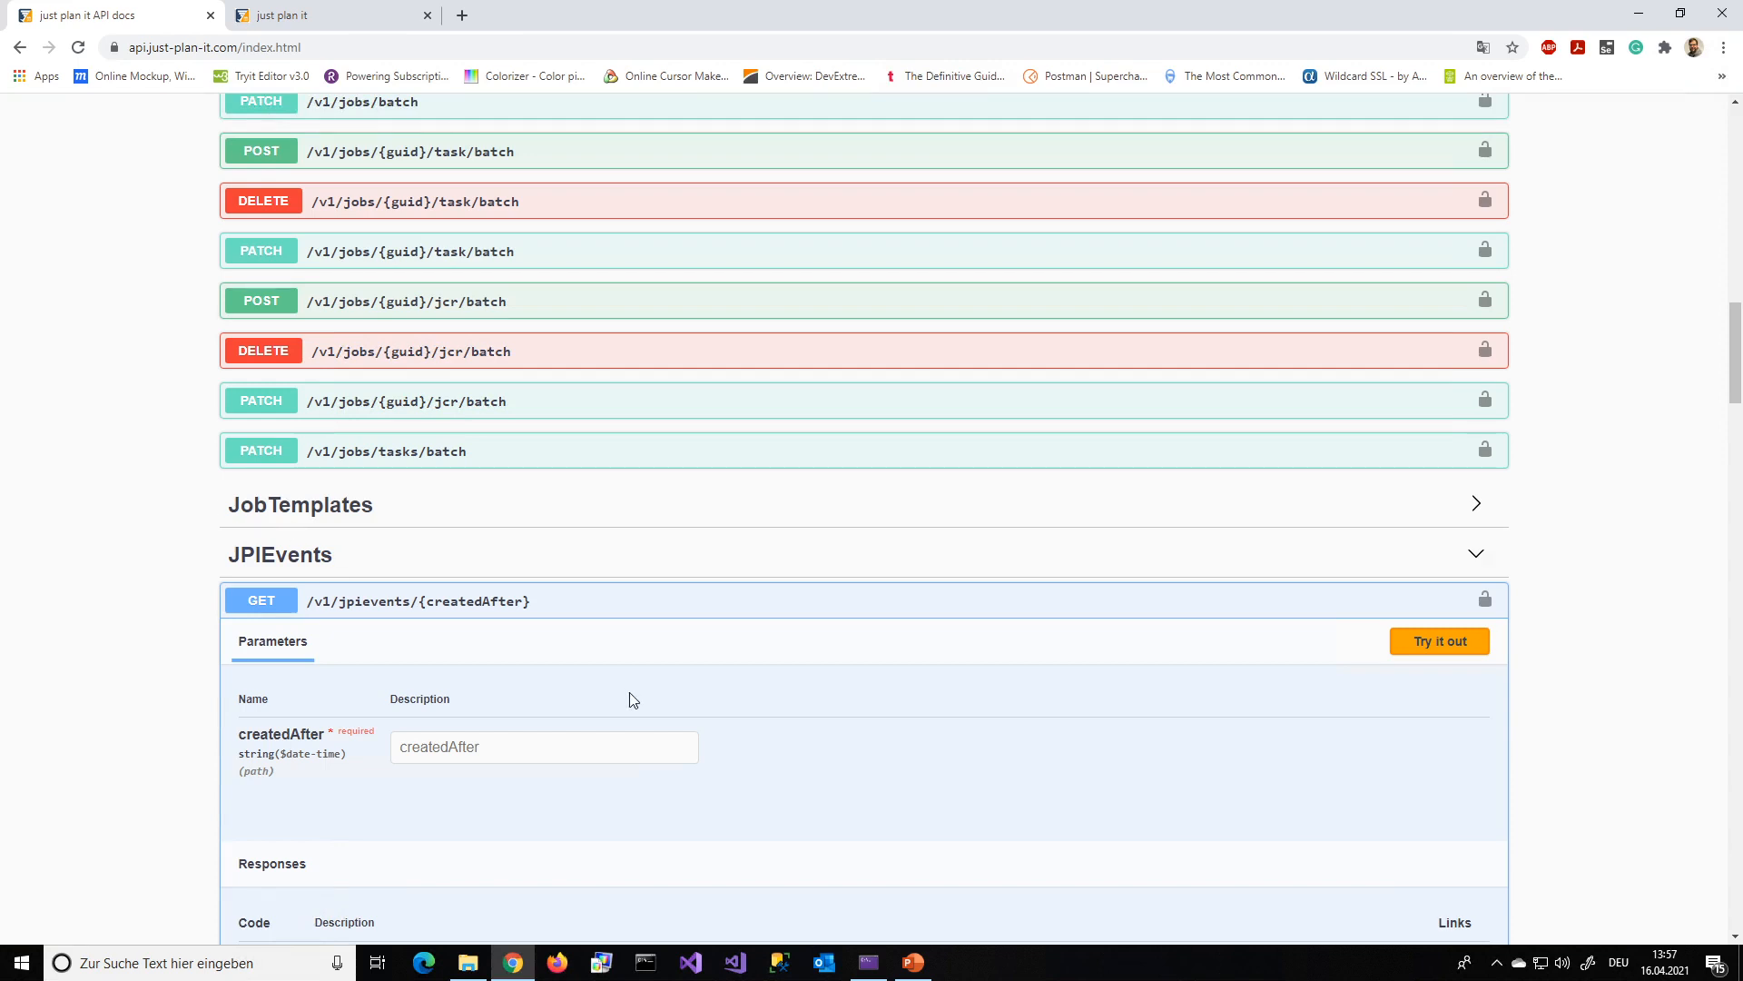
pyautogui.moveTo(922, 961)
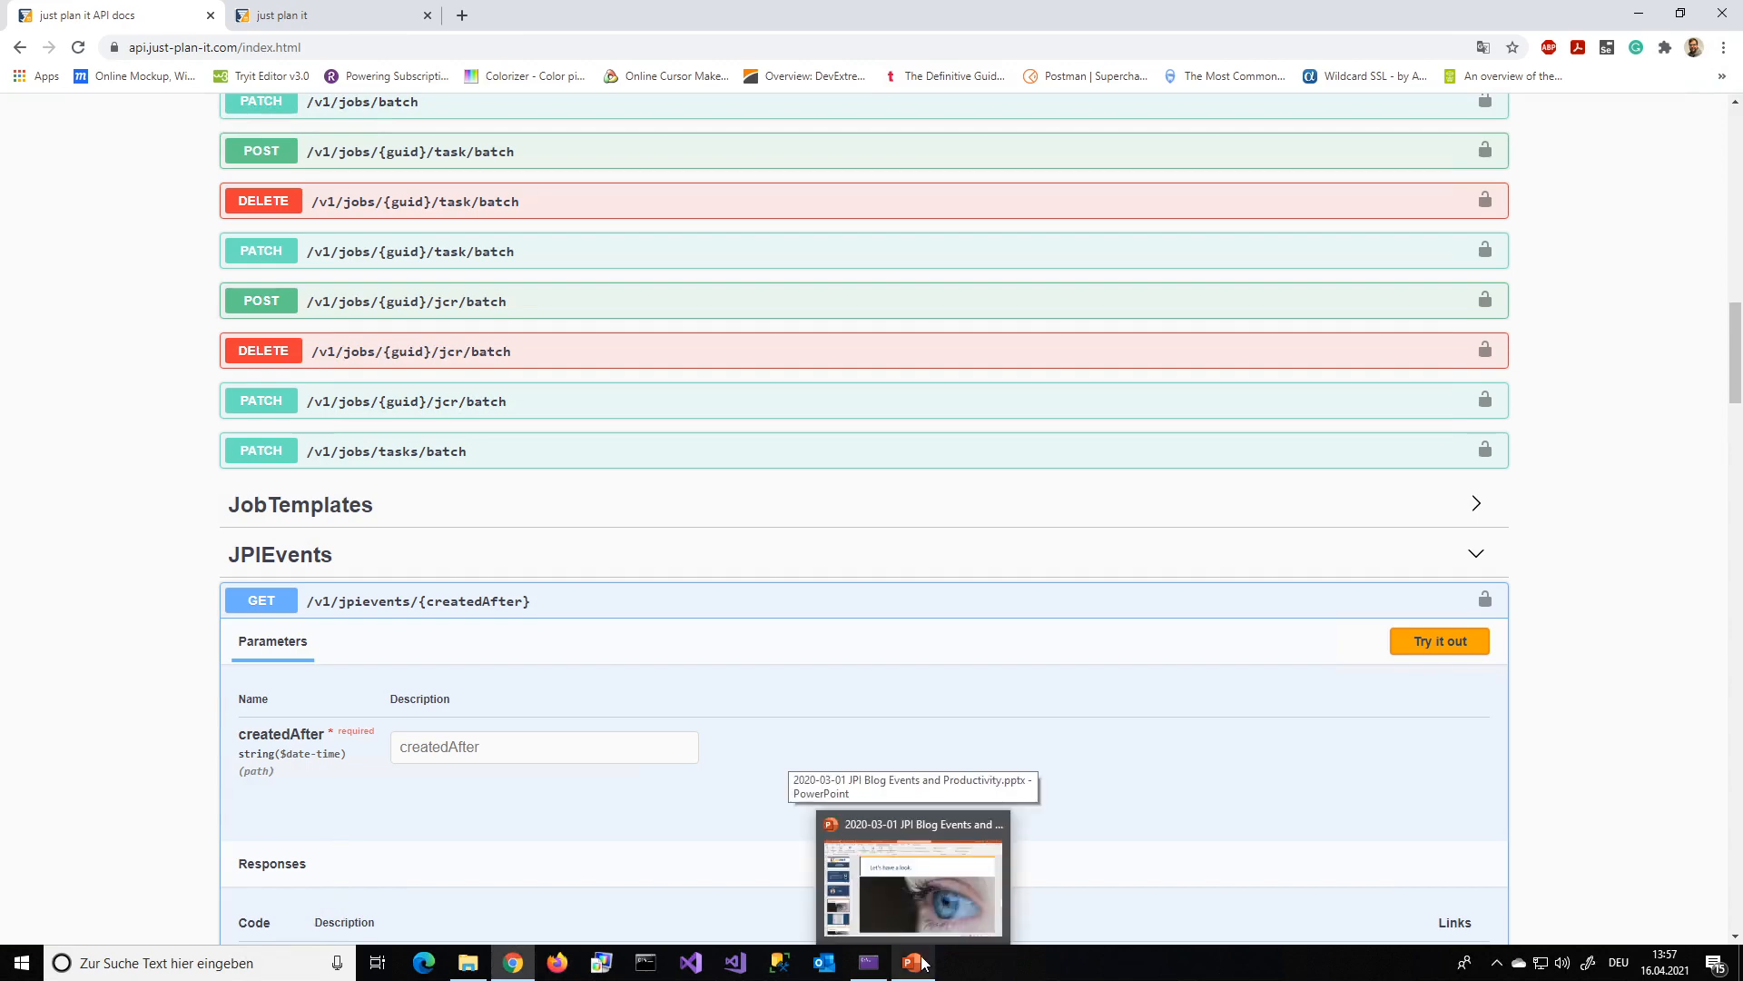
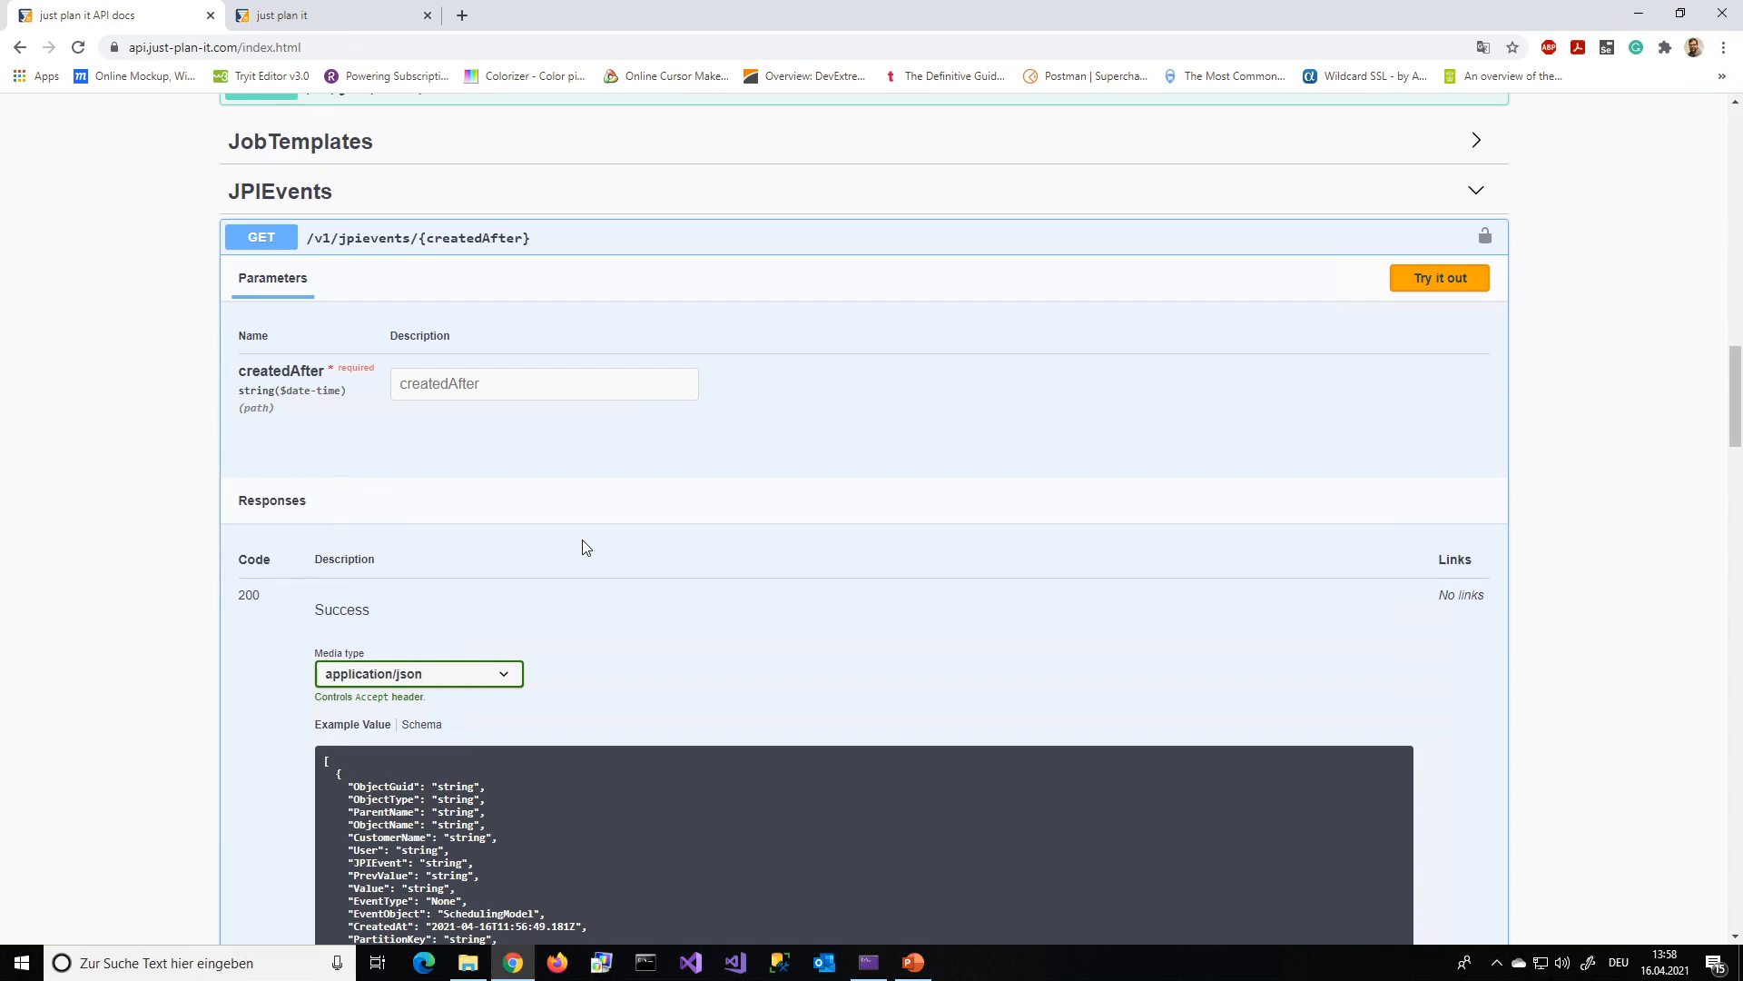
# Switch to just plan it, leave the operator view for the main application, open the account management settings and copy the API key
pyautogui.scroll(-1, 642, 517)
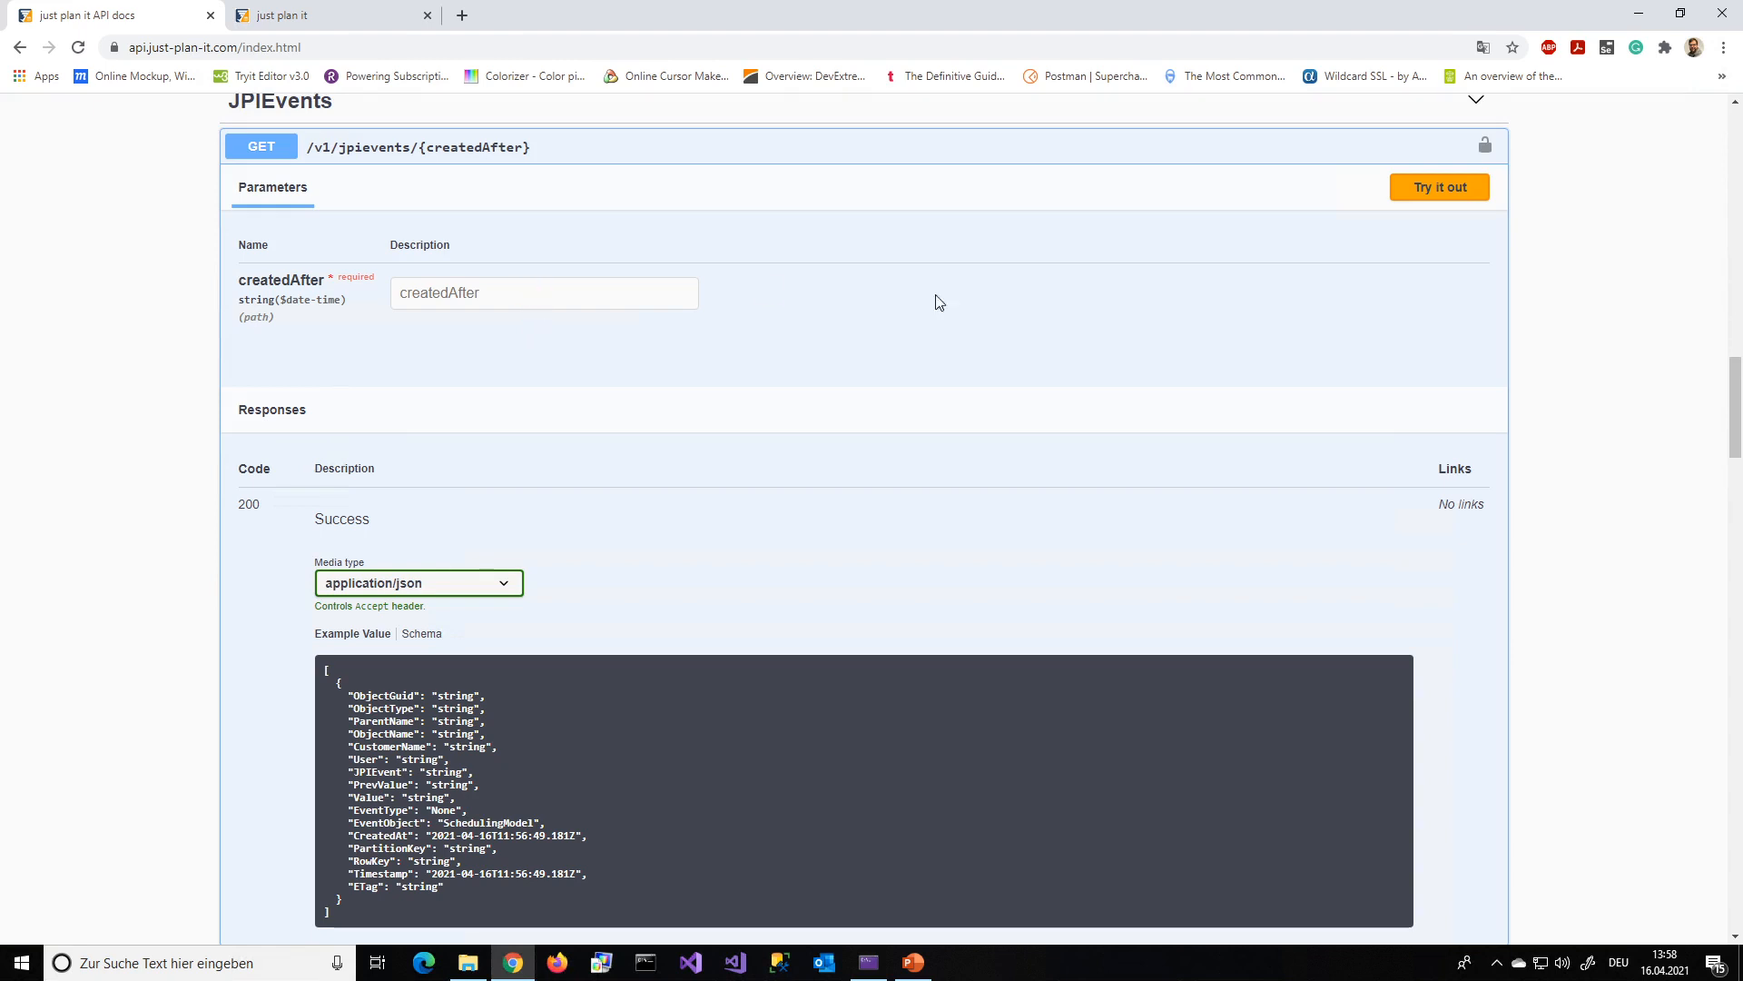
pyautogui.click(323, 14)
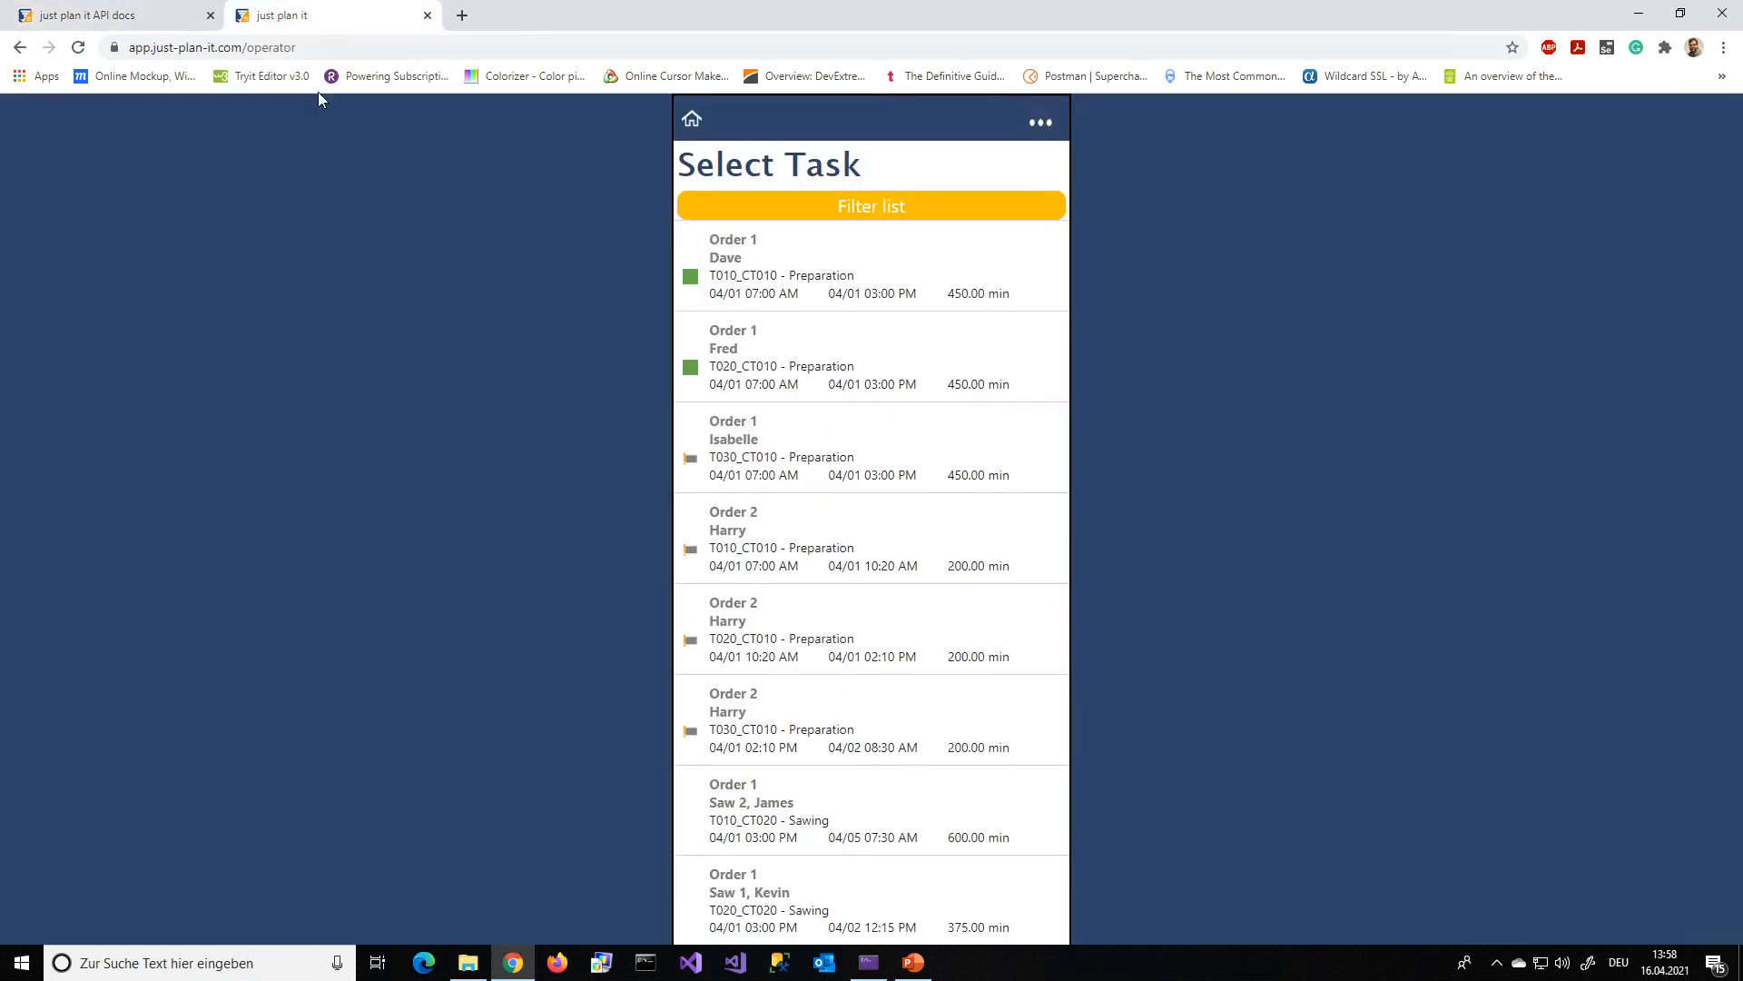
pyautogui.click(1041, 127)
pyautogui.click(953, 225)
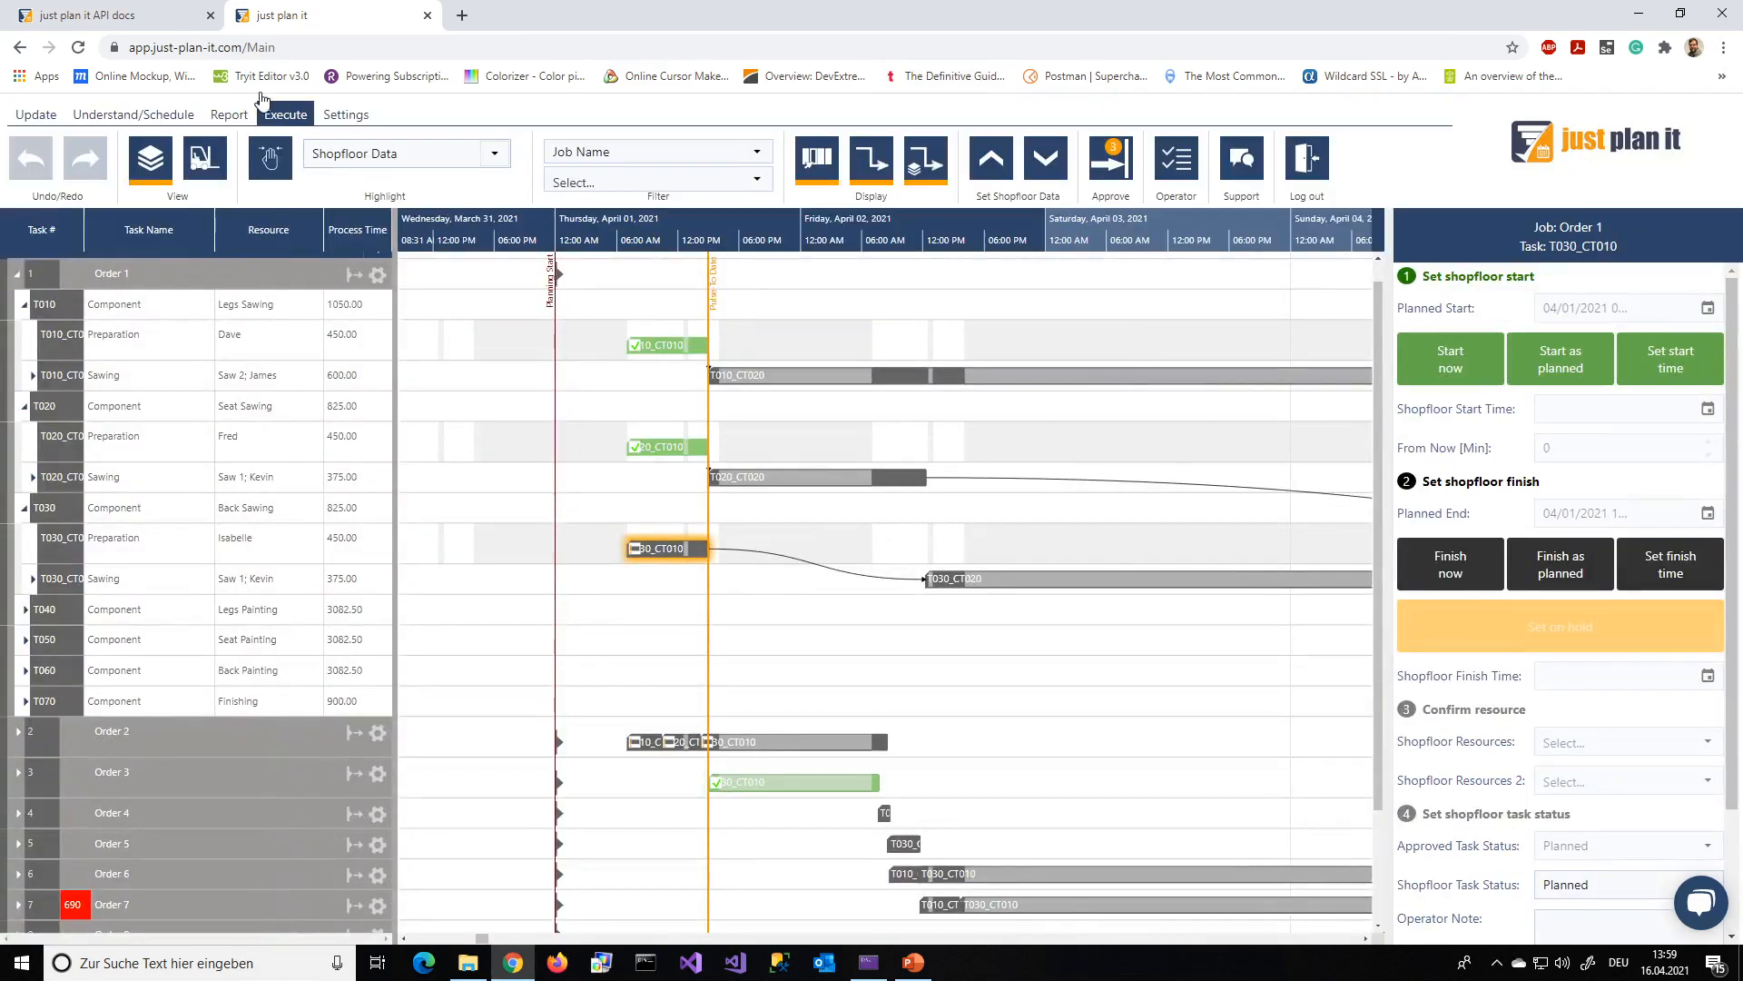
pyautogui.click(345, 115)
pyautogui.click(277, 156)
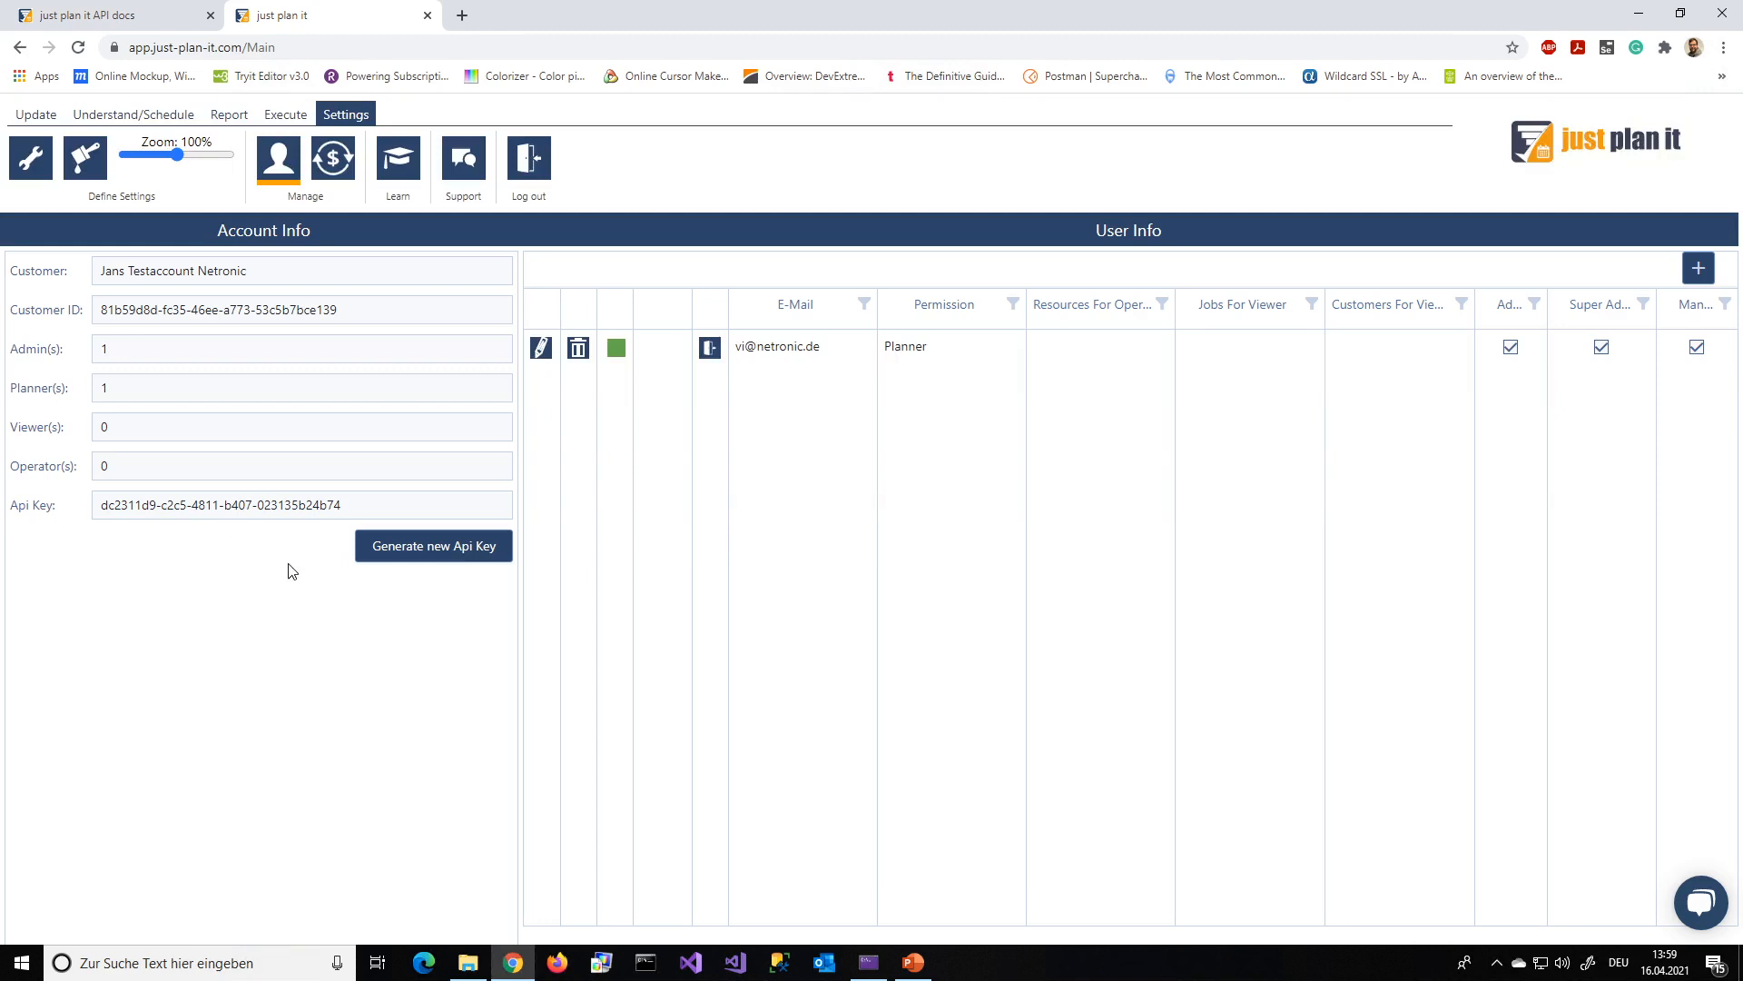
pyautogui.moveTo(368, 501); pyautogui.dragTo(57, 501)
# In the API docs, authorize the jpievents endpoint by pasting the API key, and close the authorization dialog
pyautogui.click(91, 15)
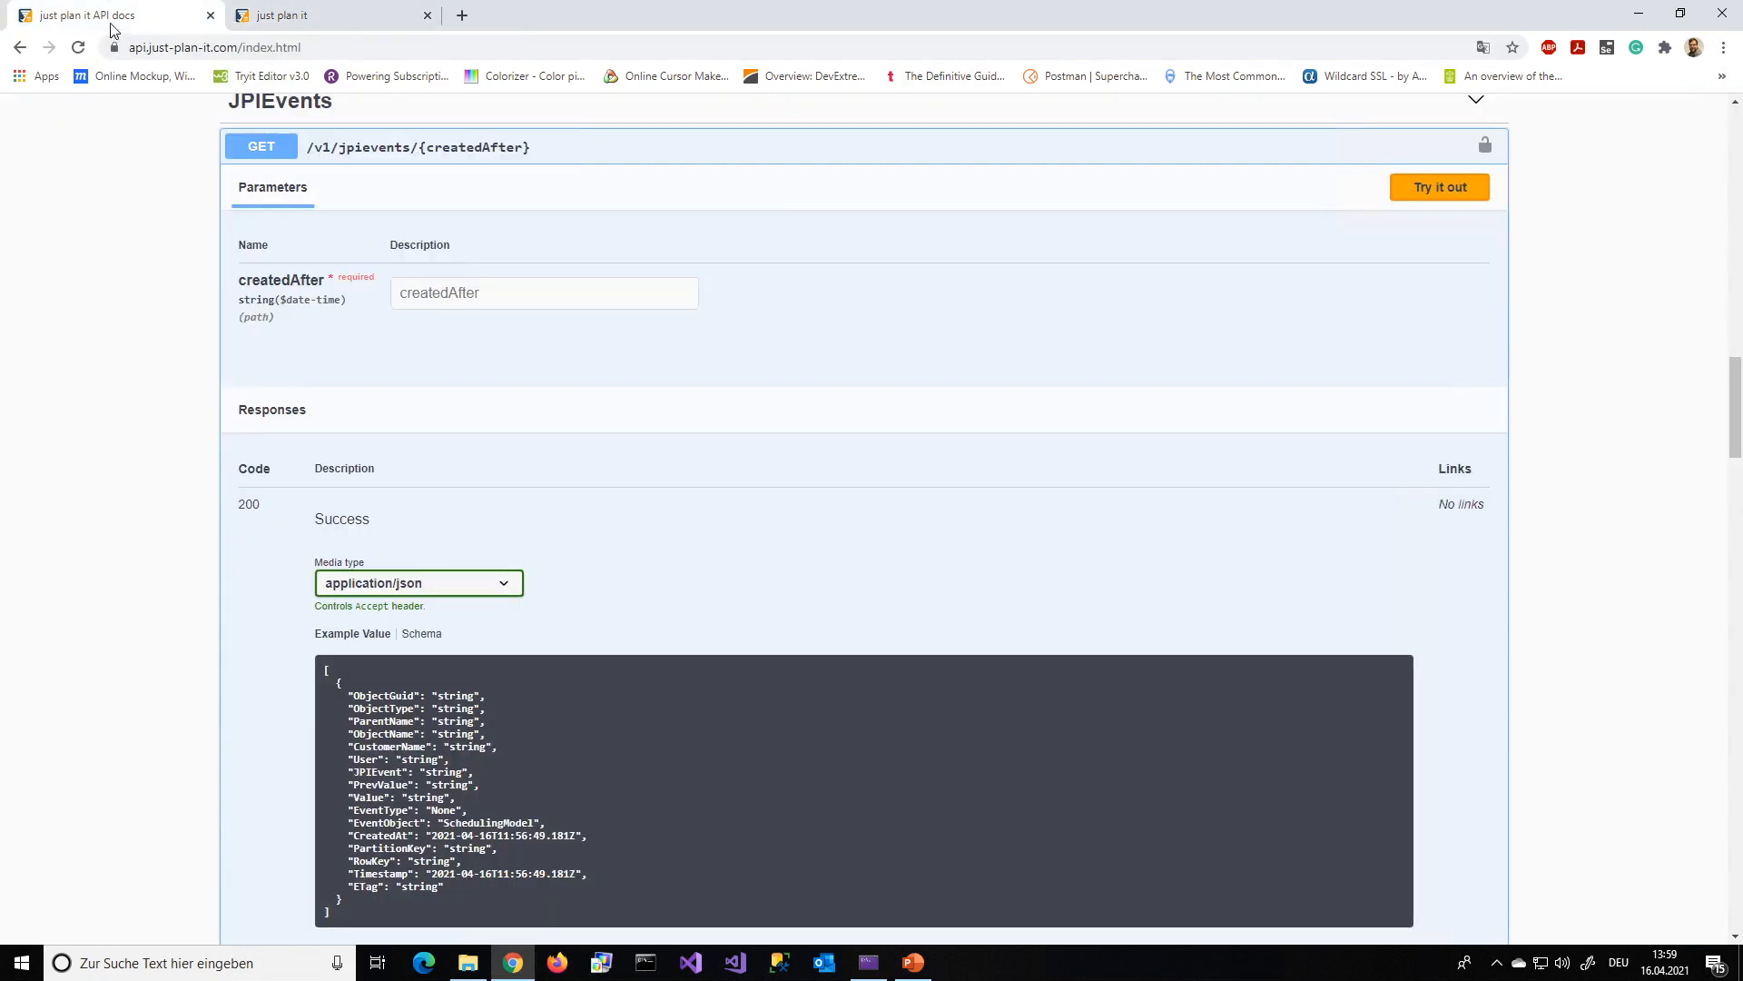
pyautogui.click(1485, 145)
pyautogui.click(676, 570)
pyautogui.hotkey('ctrl', 'v')
pyautogui.click(829, 627)
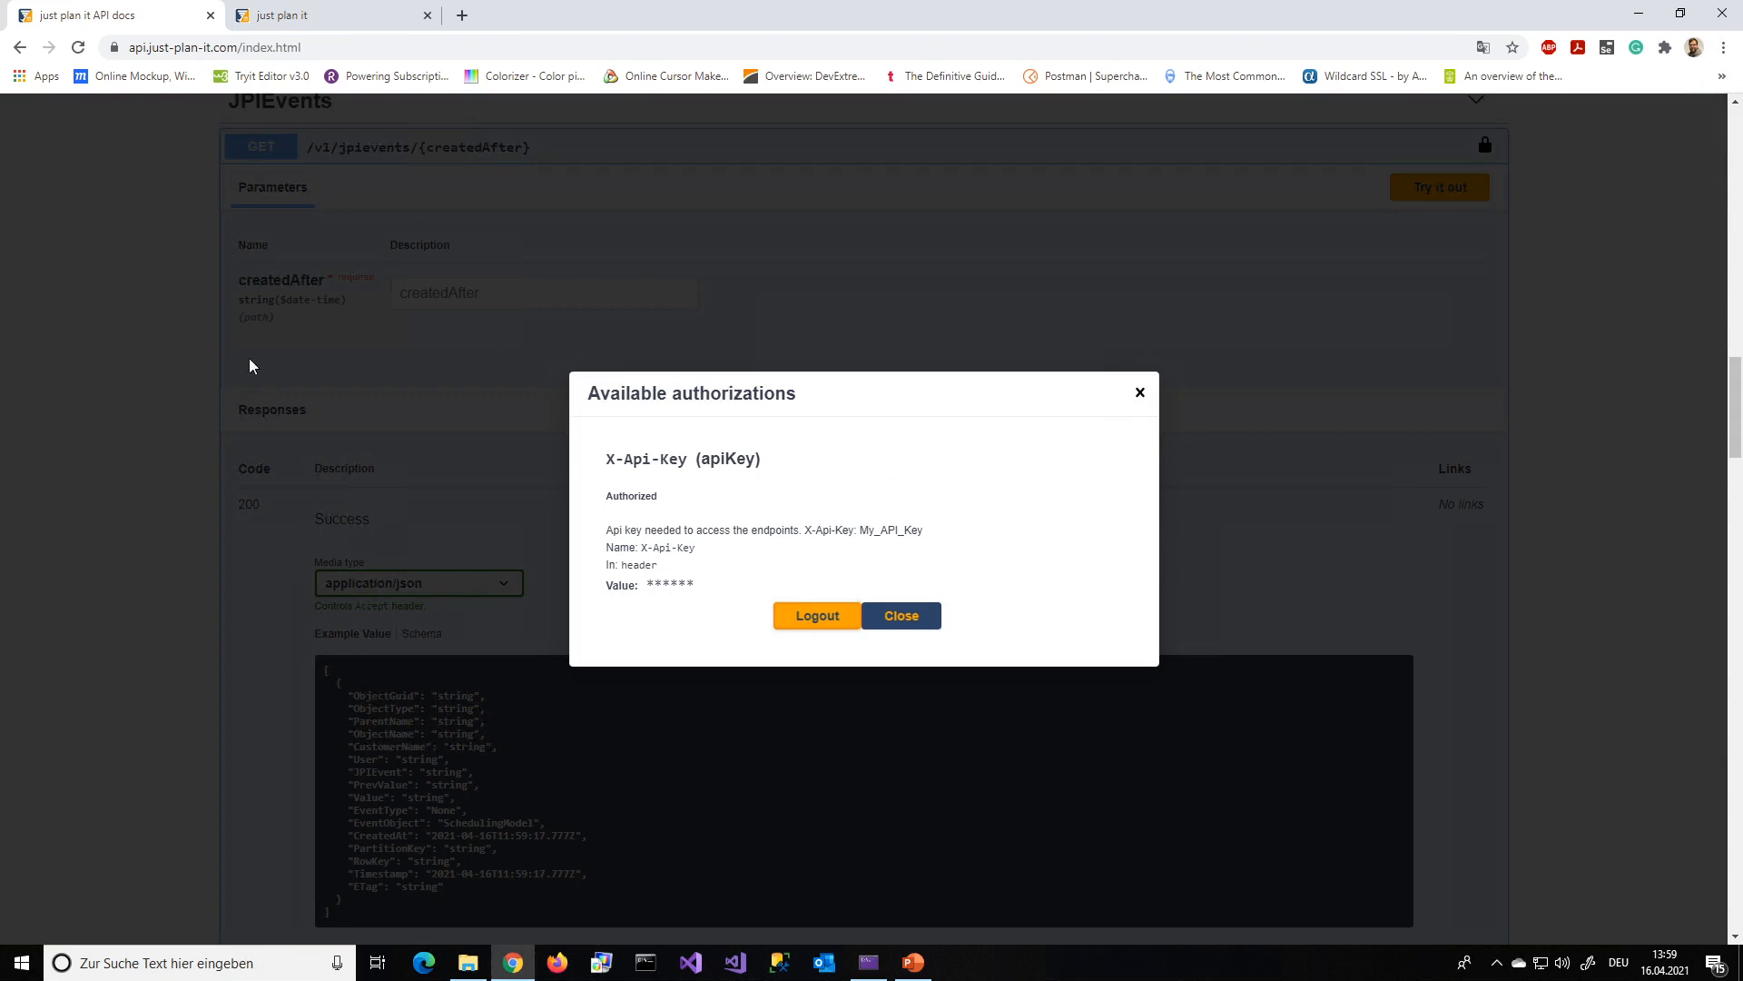
pyautogui.click(919, 626)
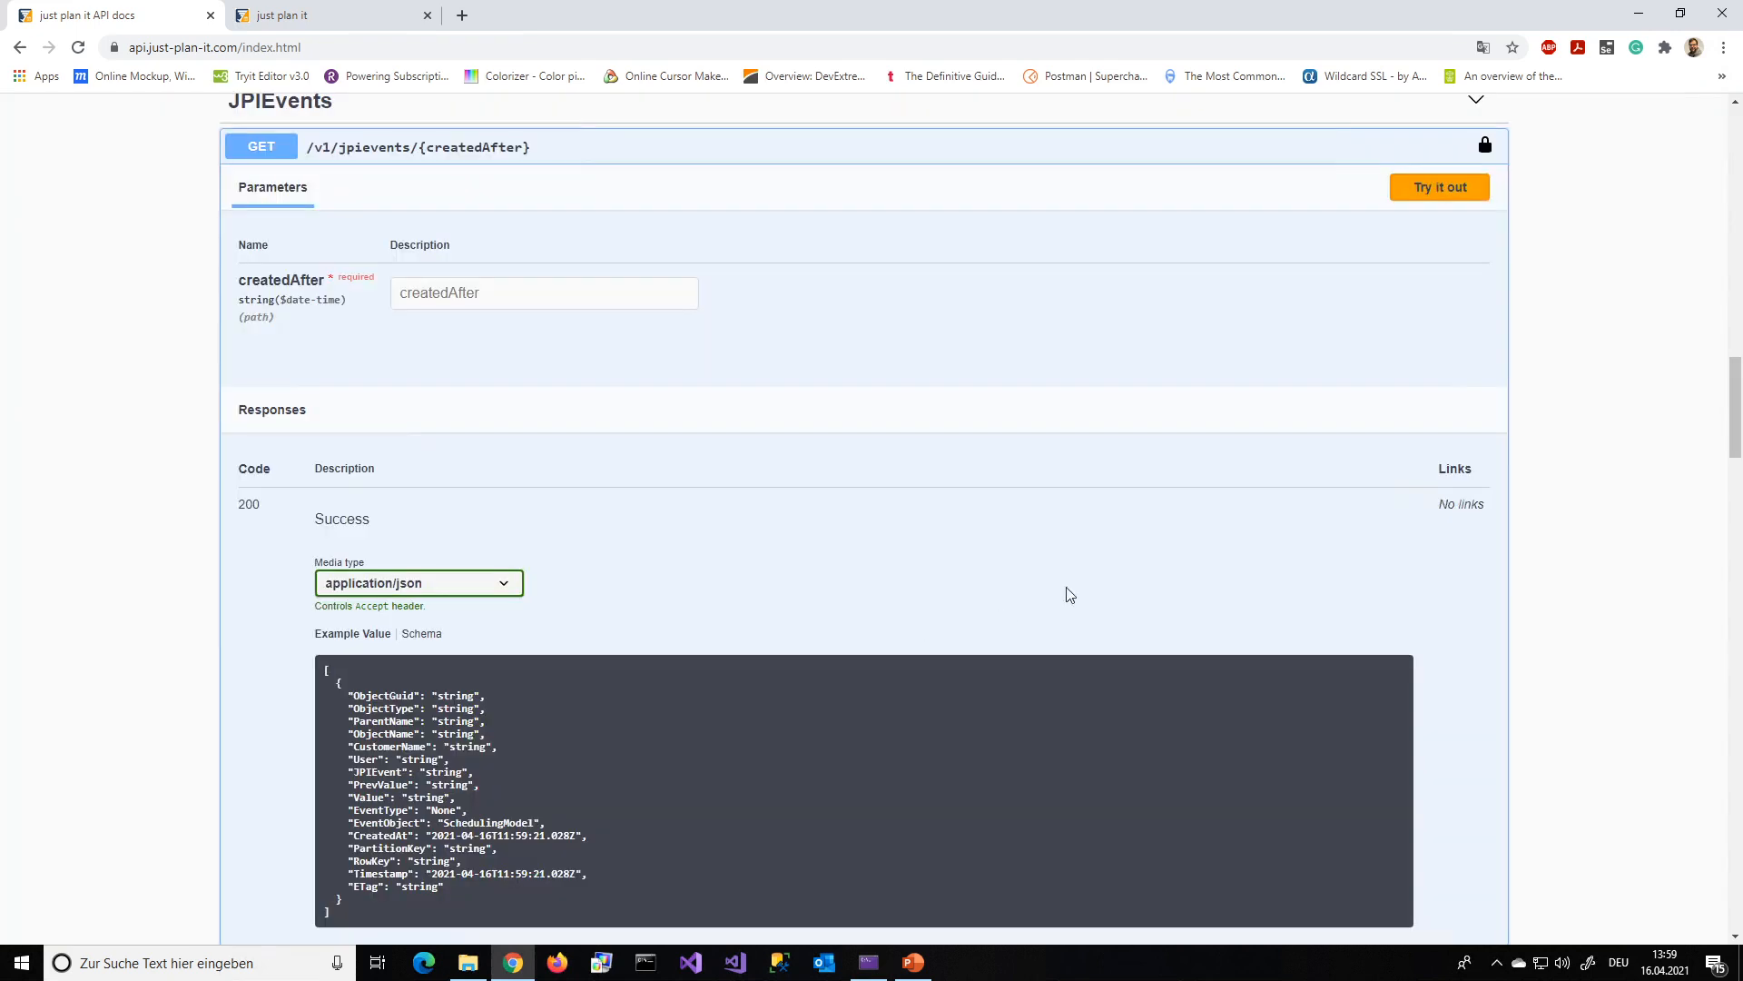
# Try out GET /v1/jpievents/{createdAfter} with createdAfter set to 2021-04-15T11:59:22.407Z and execute the request
pyautogui.click(1454, 199)
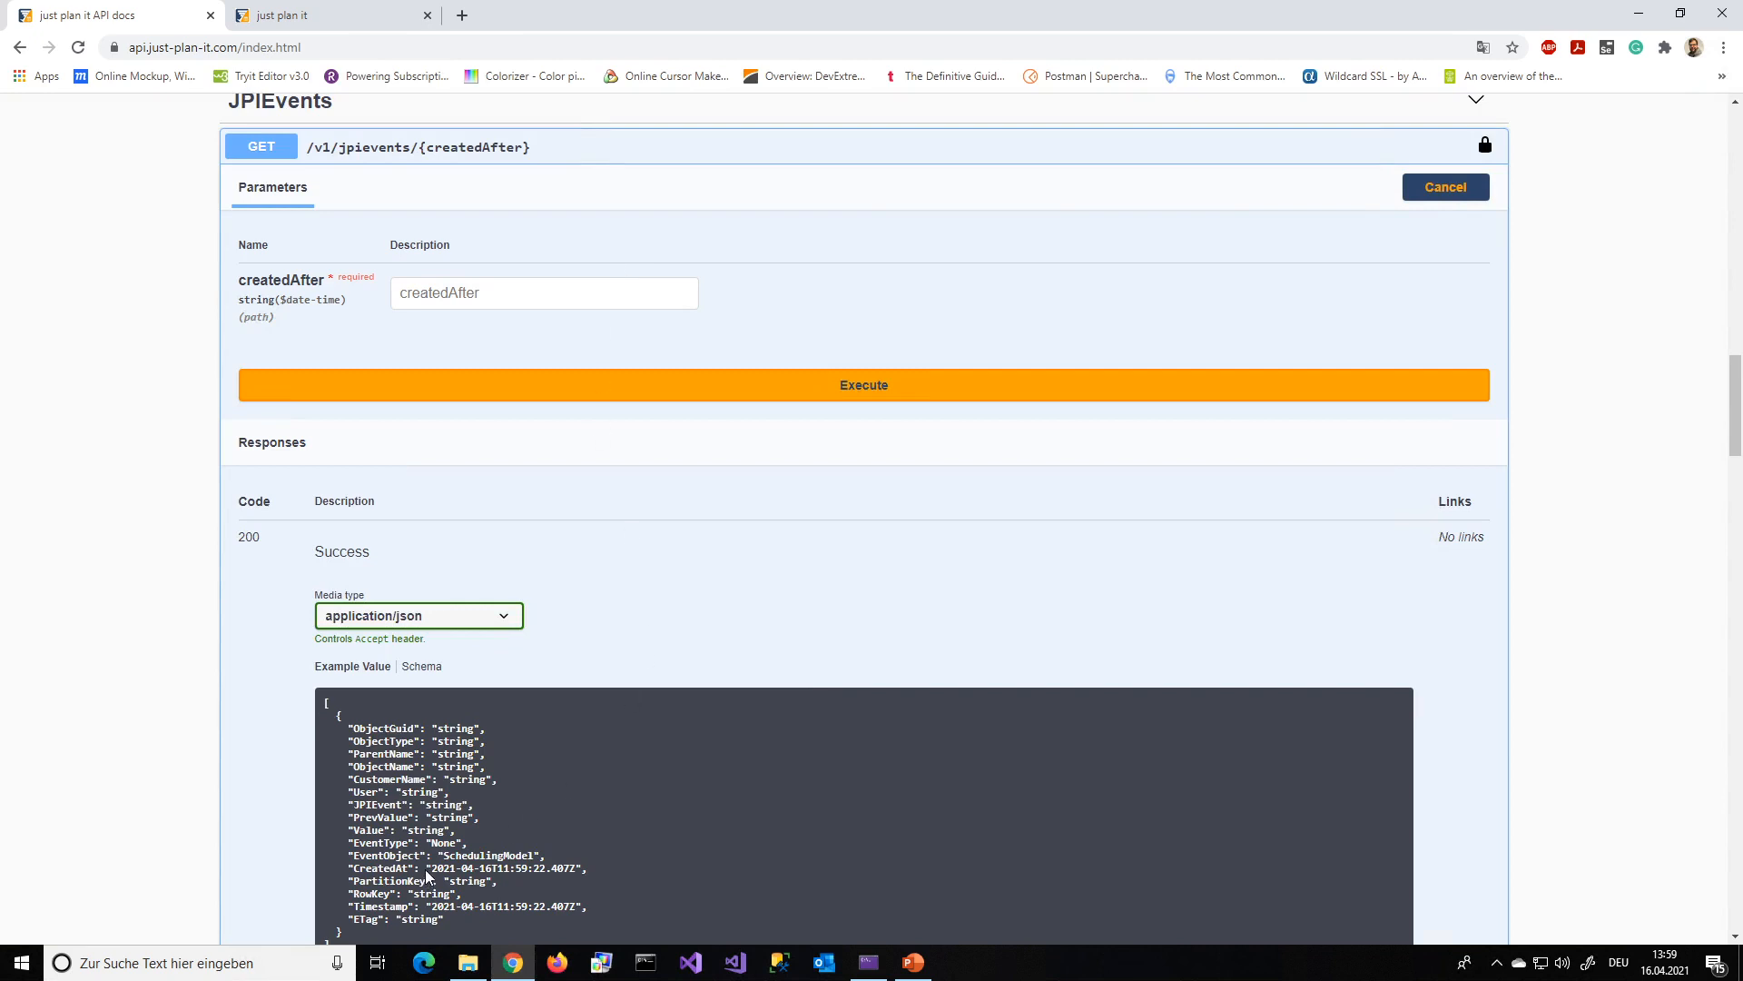
pyautogui.moveTo(431, 864); pyautogui.dragTo(577, 865)
pyautogui.hotkey('ctrl', 'c')
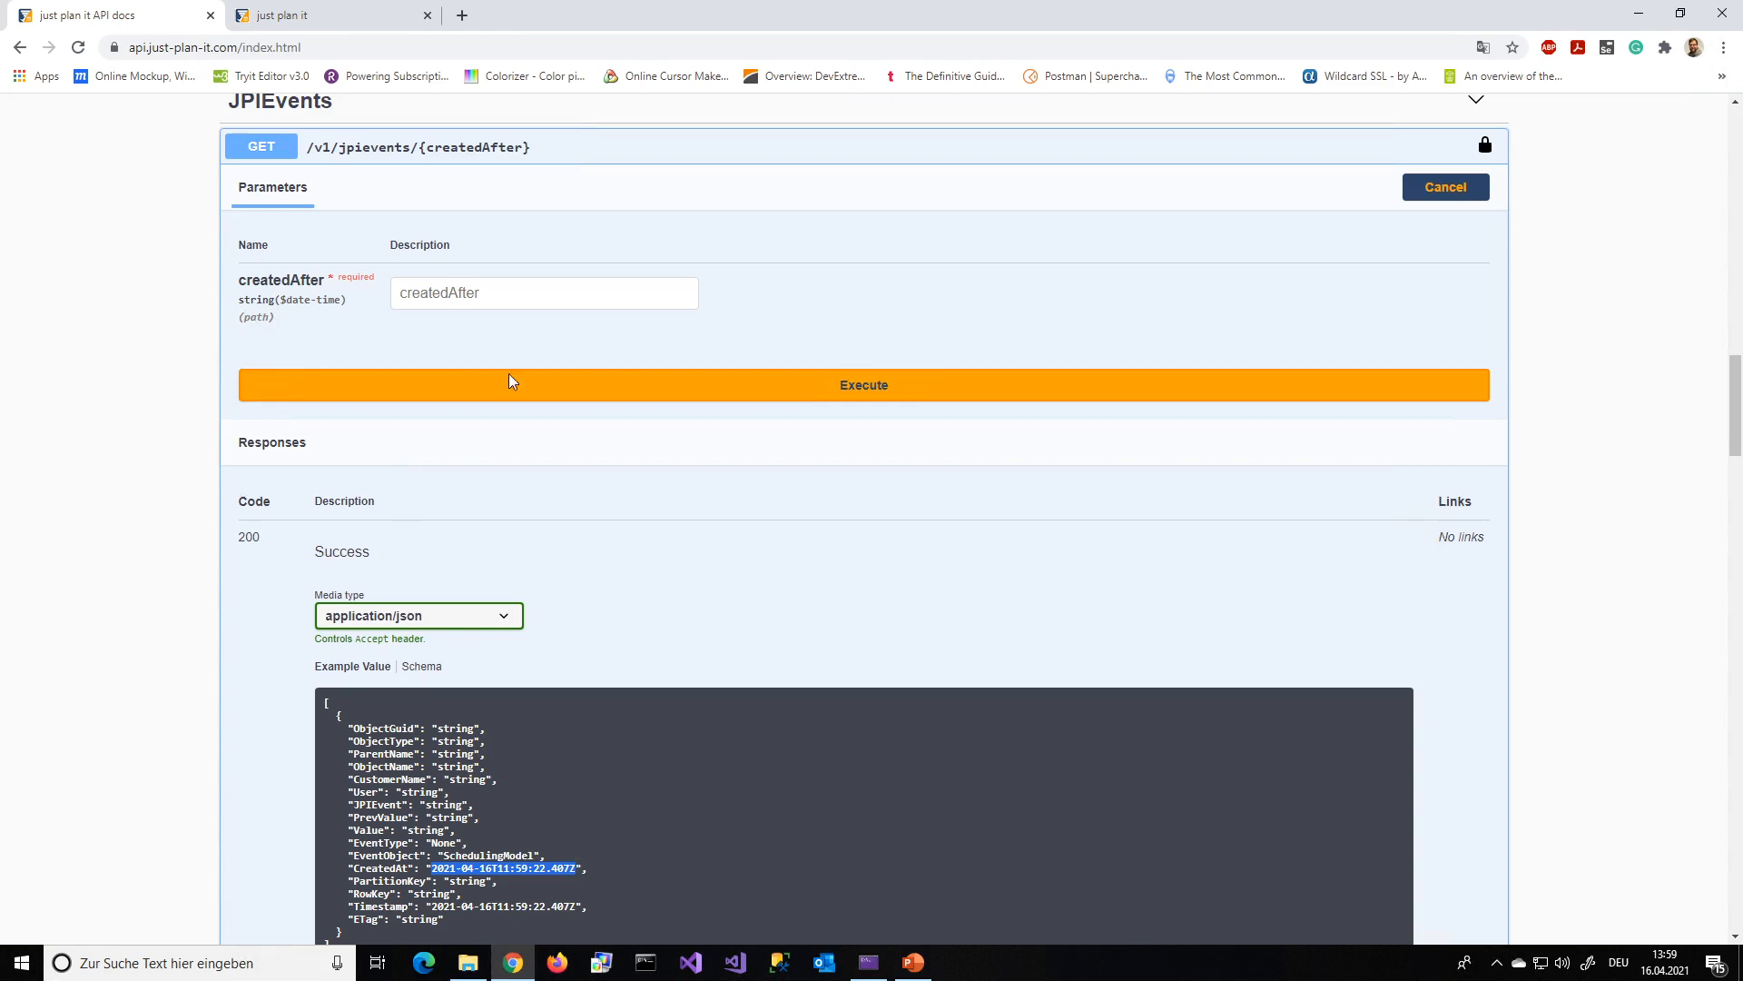
pyautogui.click(525, 283)
pyautogui.hotkey('ctrl', 'v')
pyautogui.moveTo(463, 292); pyautogui.dragTo(472, 292)
pyautogui.write('5')
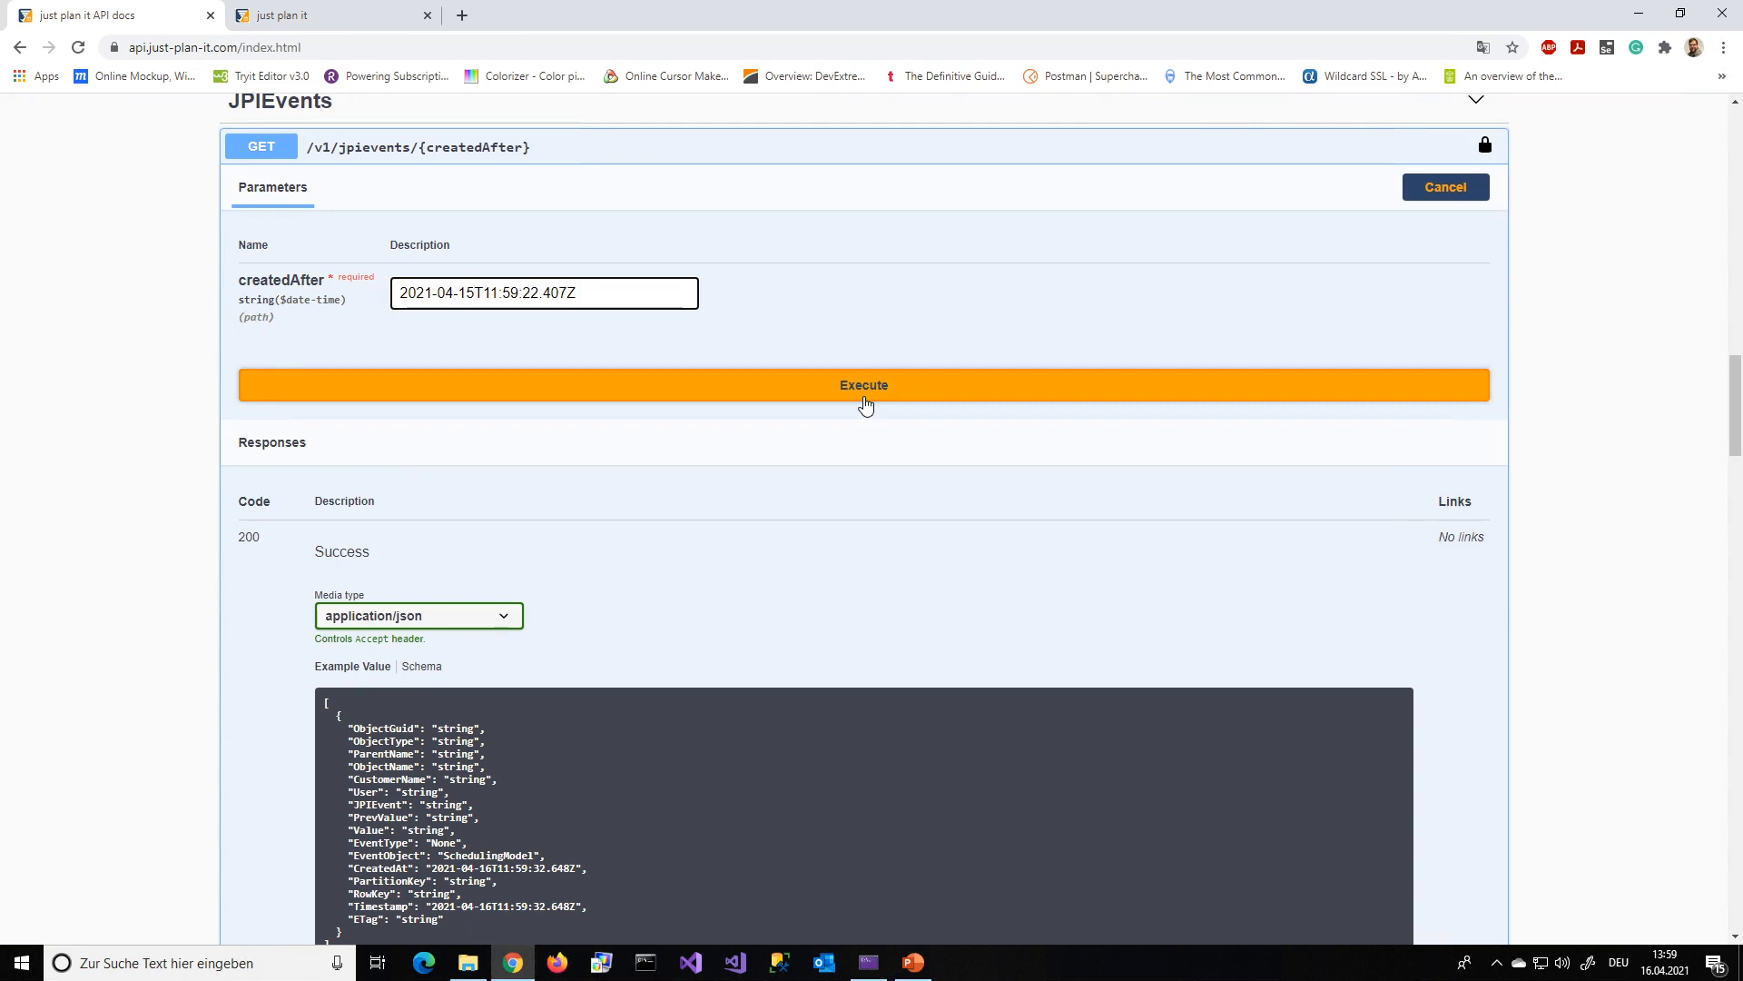
pyautogui.click(864, 405)
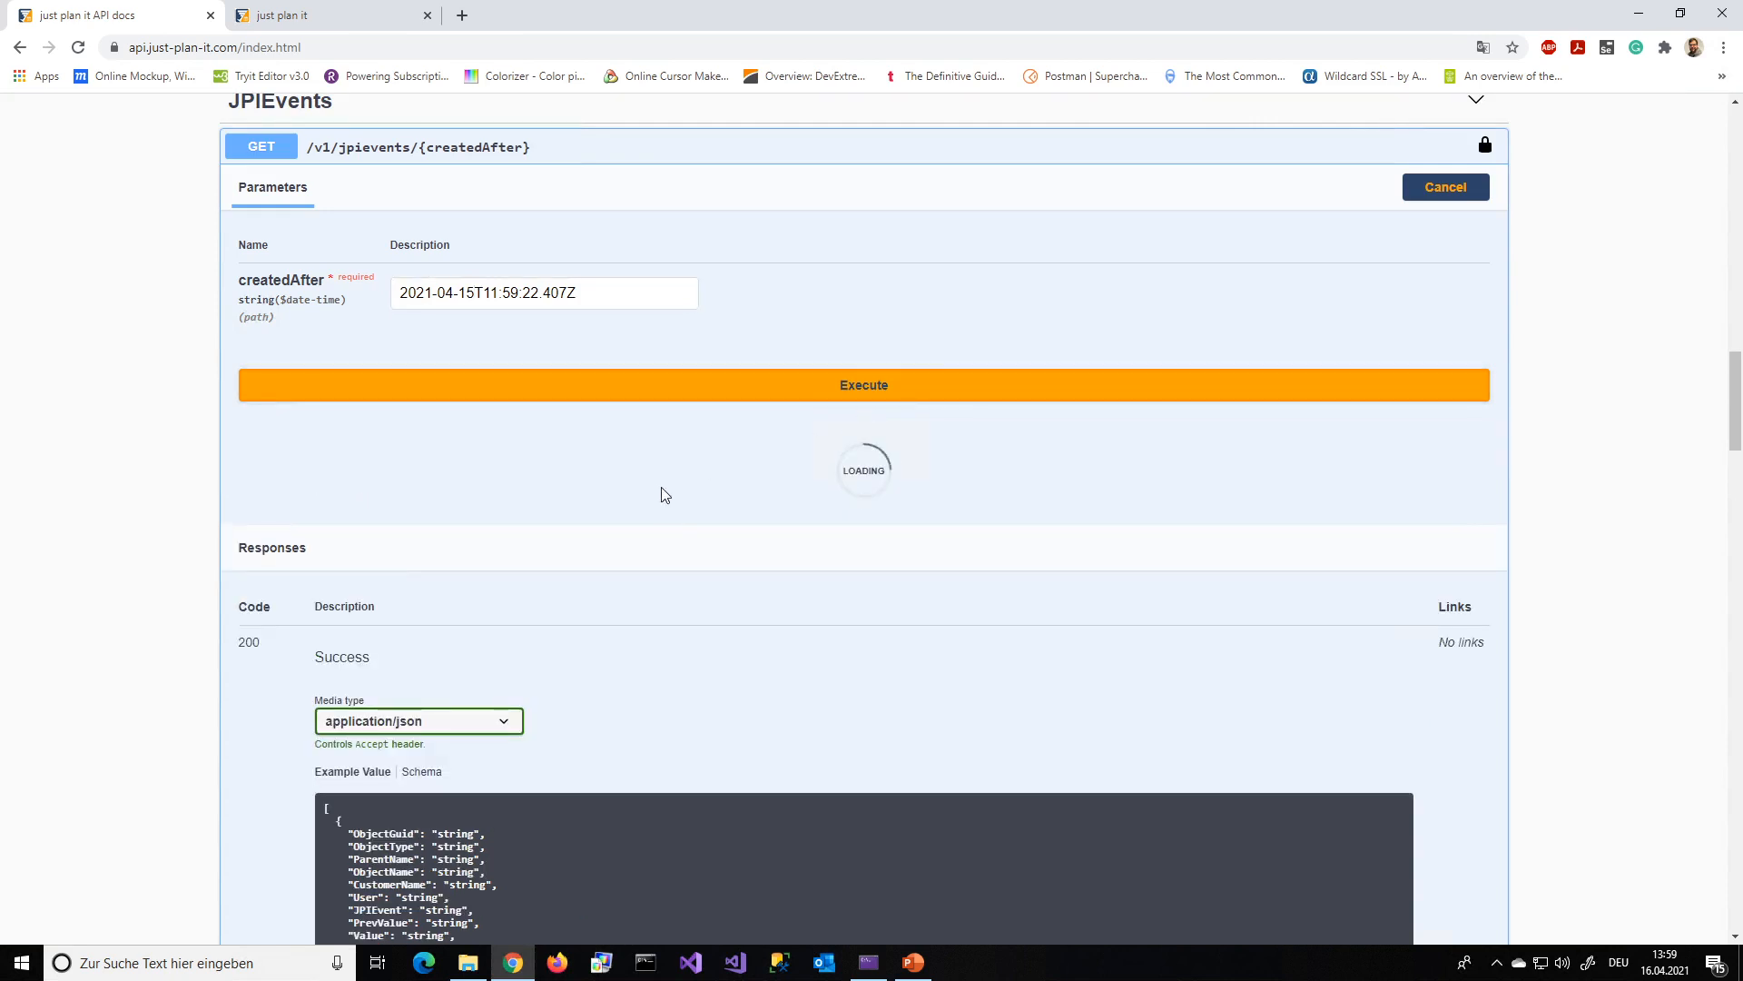
# Examine the event entries in the response body, including their objects, event types, and previous and new values
pyautogui.scroll(-3, 289, 513)
pyautogui.scroll(-2, 289, 512)
pyautogui.scroll(-5, 727, 510)
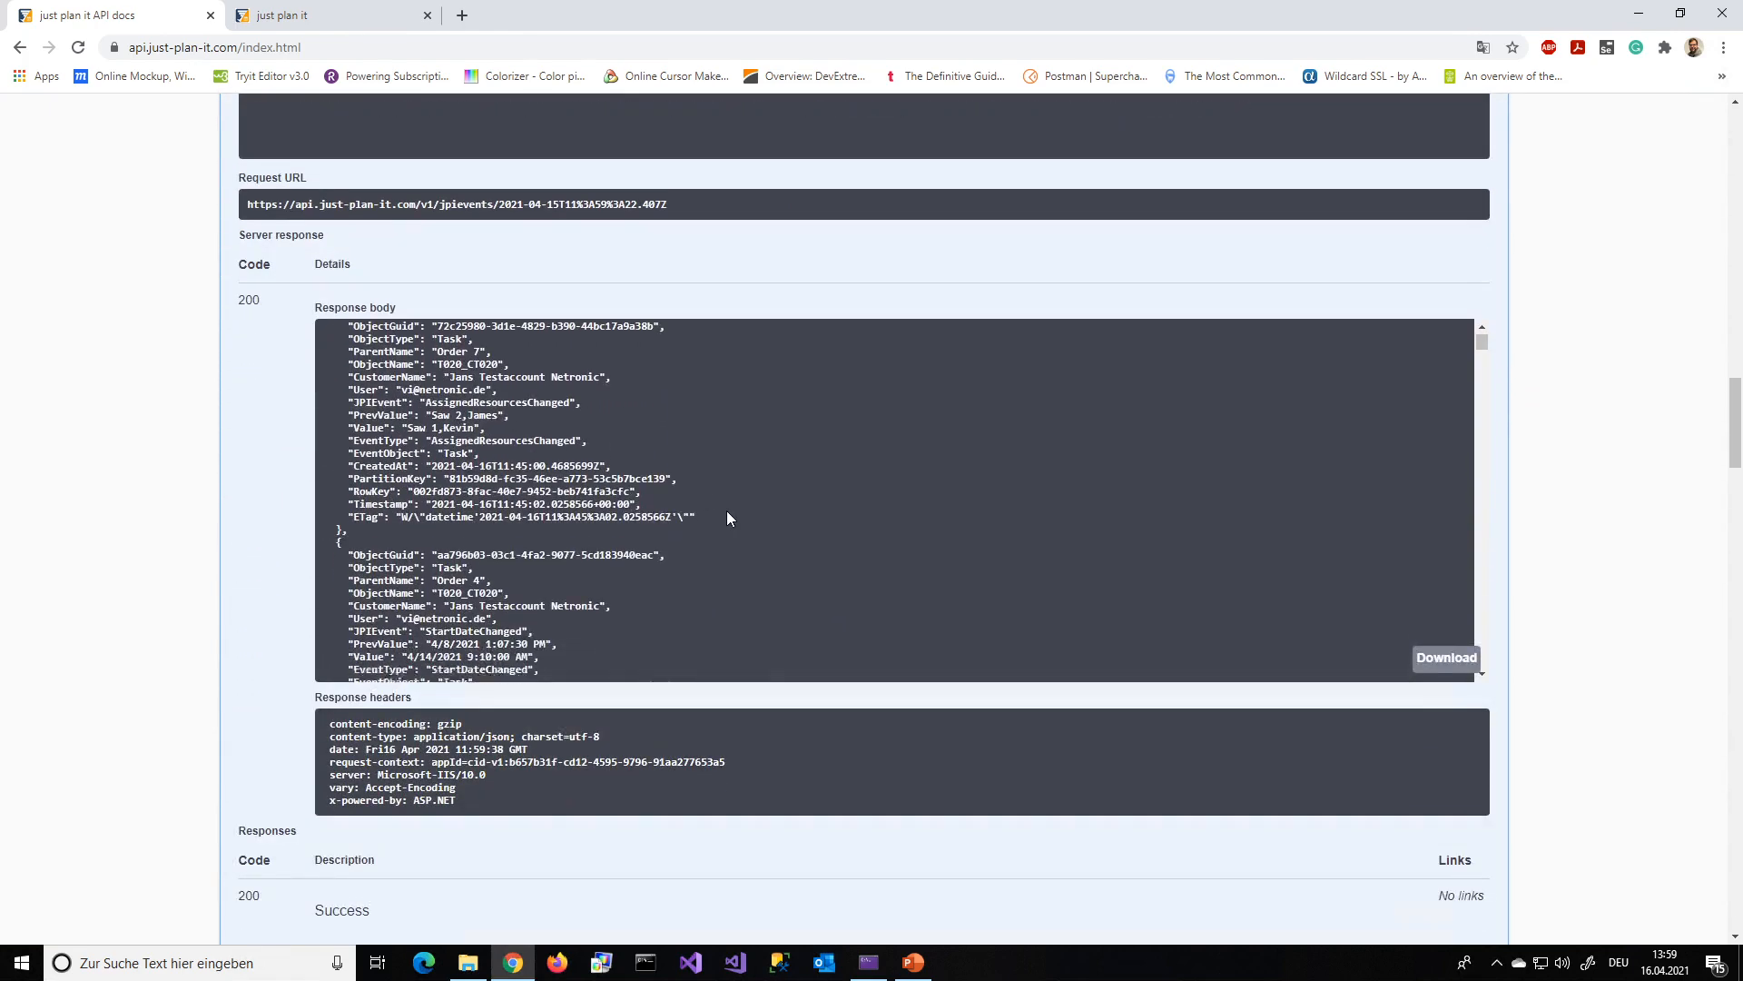
pyautogui.scroll(-2, 727, 513)
pyautogui.scroll(-5, 728, 514)
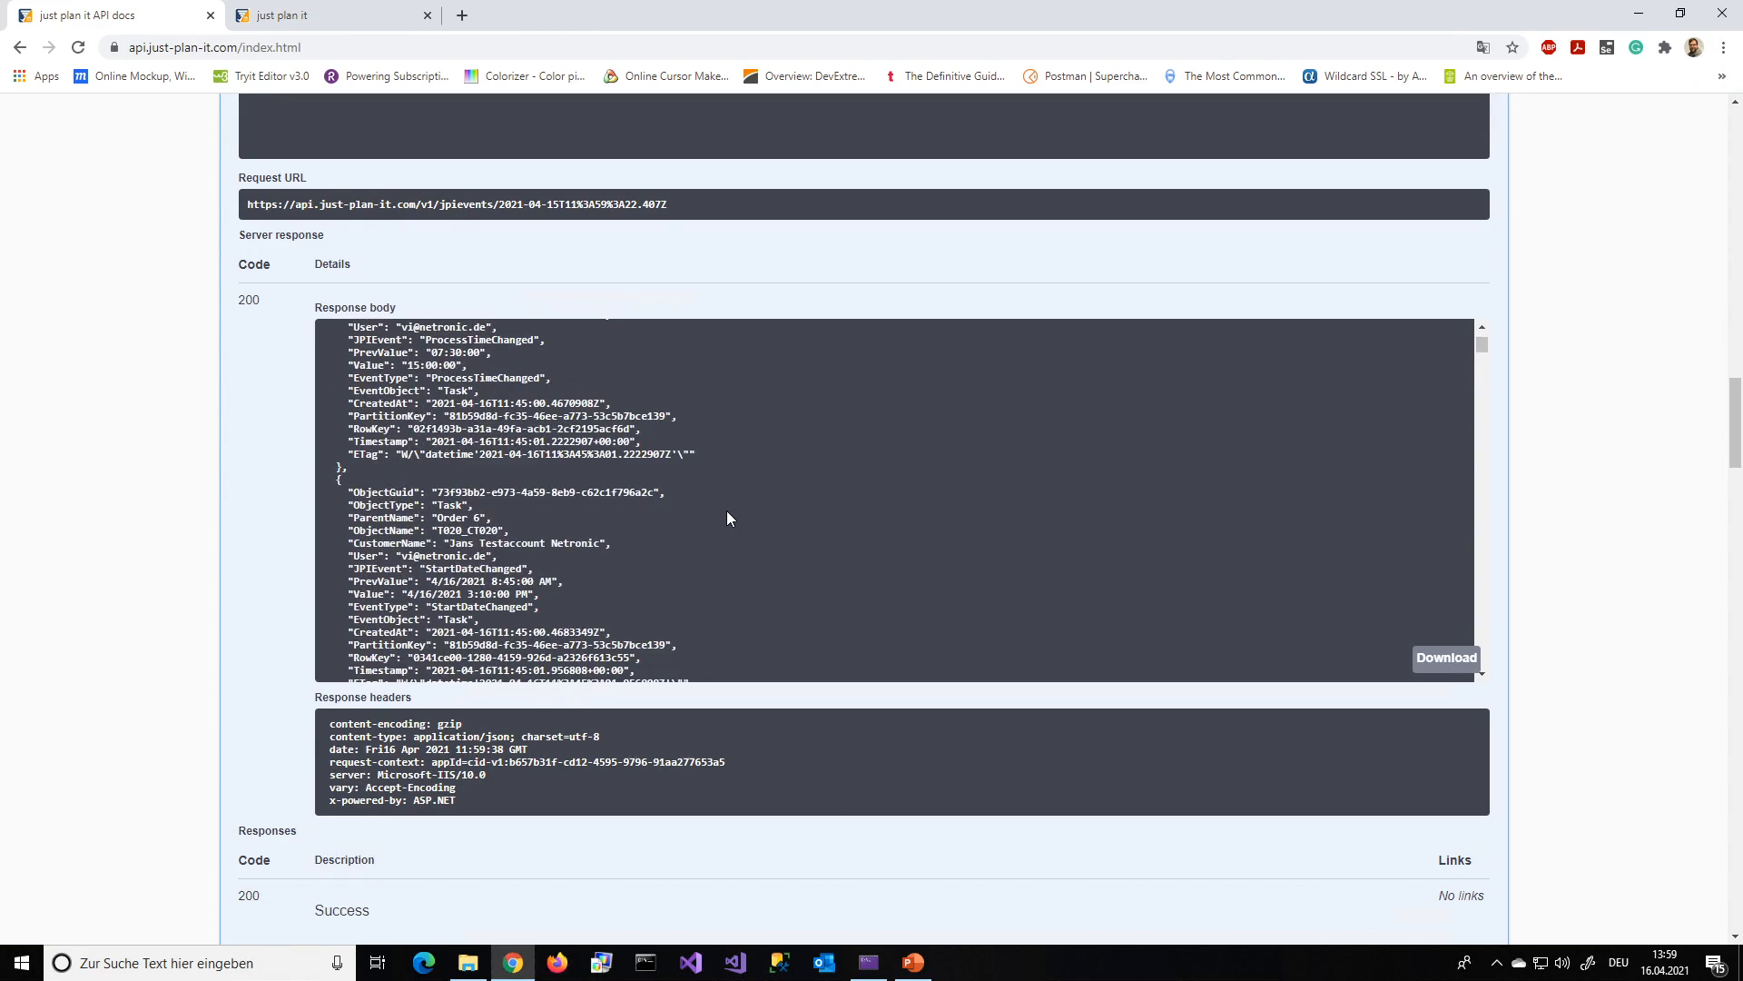
pyautogui.scroll(-4, 727, 518)
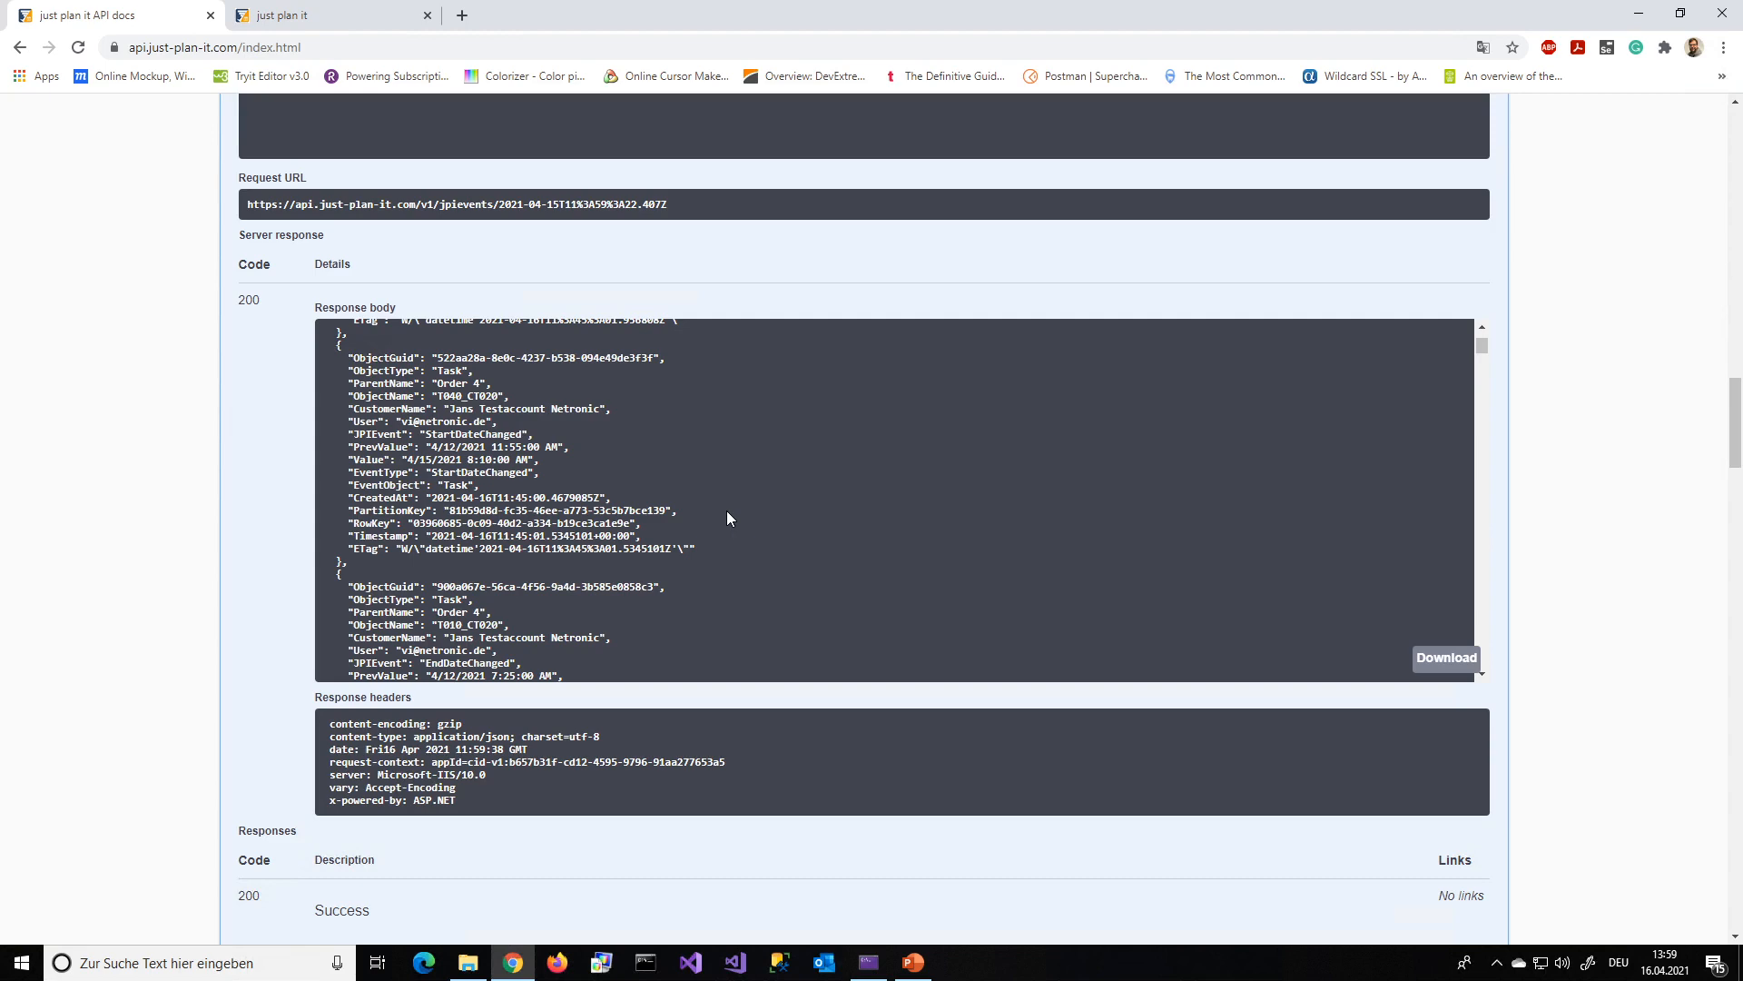
pyautogui.scroll(10, 727, 519)
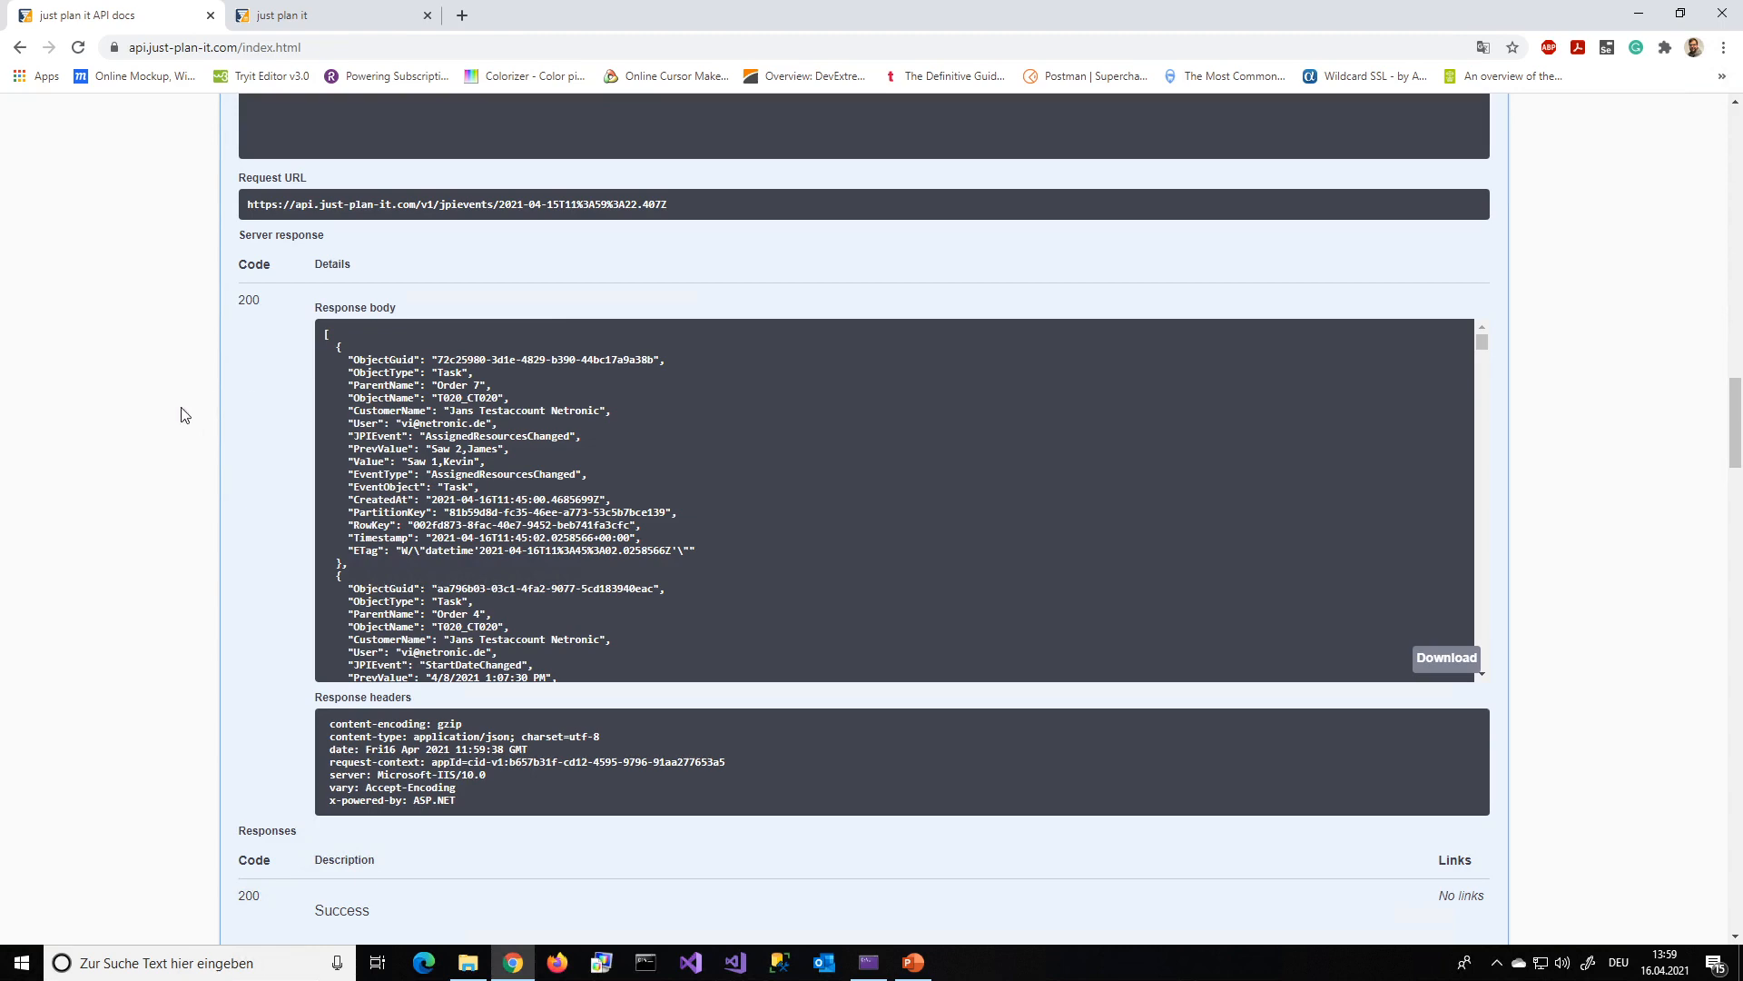
pyautogui.scroll(4, 186, 413)
pyautogui.scroll(1, 989, 227)
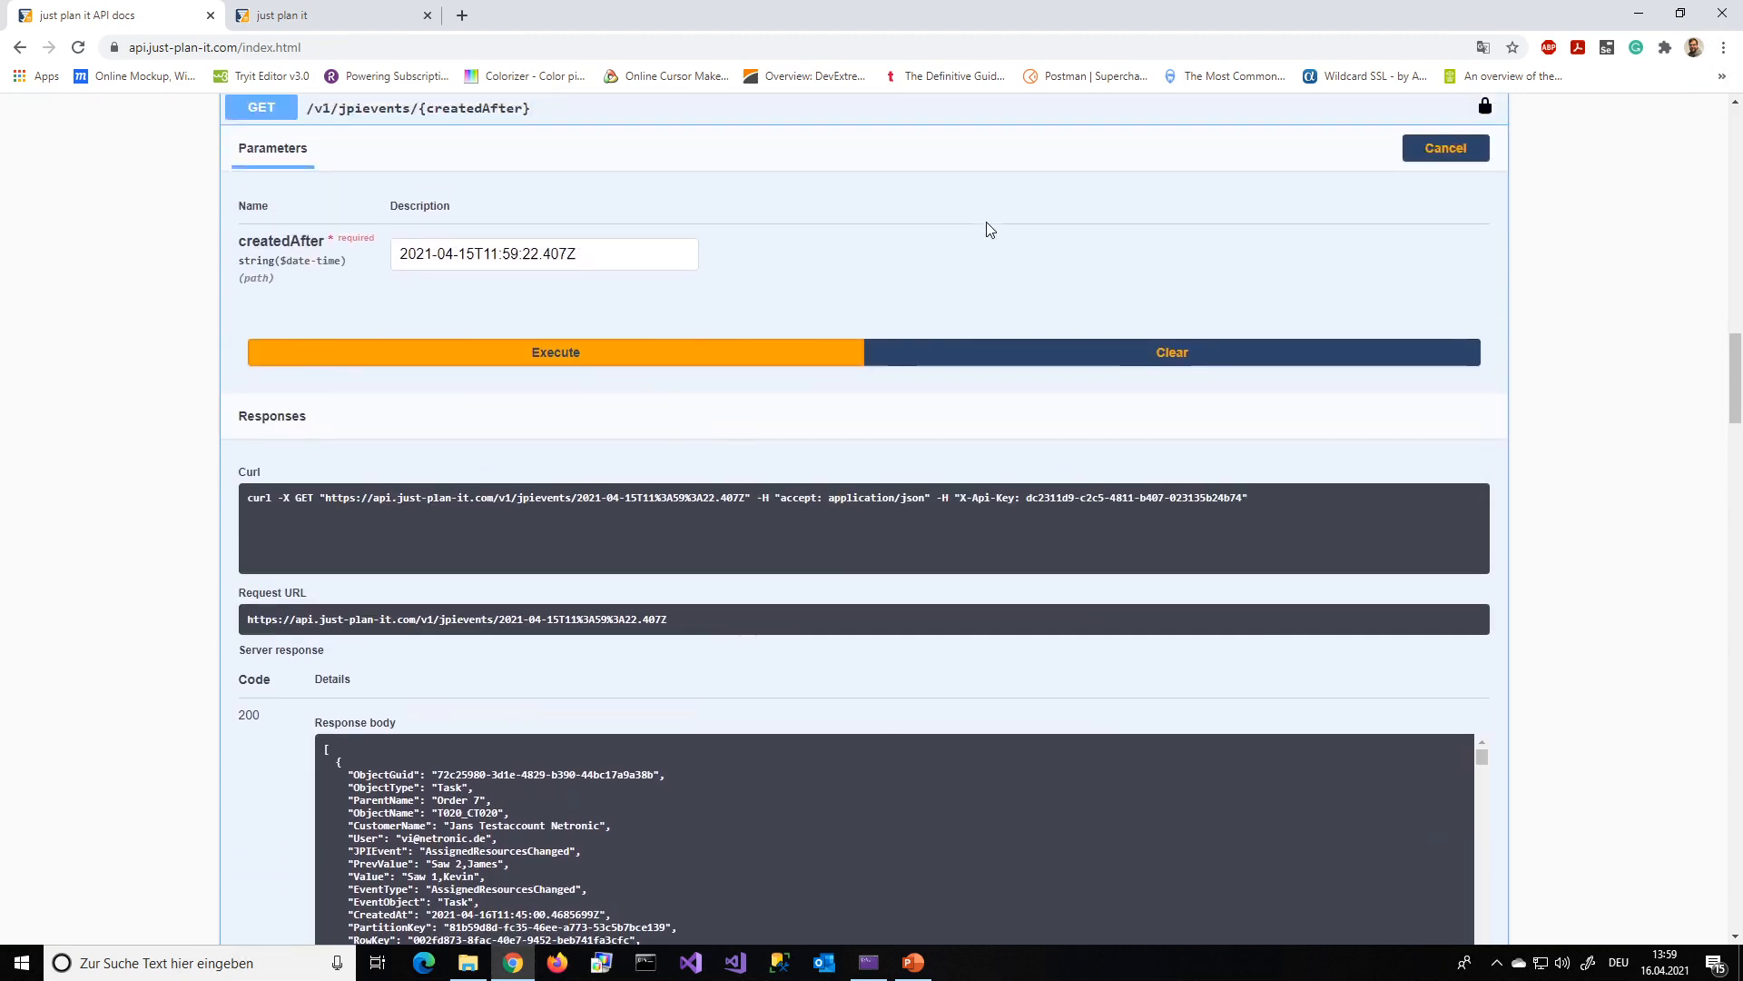
# Collapse this endpoint, enable trying out GET /v1/jpievents/{createdAfter},{eventType}, and set its createdAfter to 2021-04-15T11:59:22.407Z
pyautogui.click(911, 154)
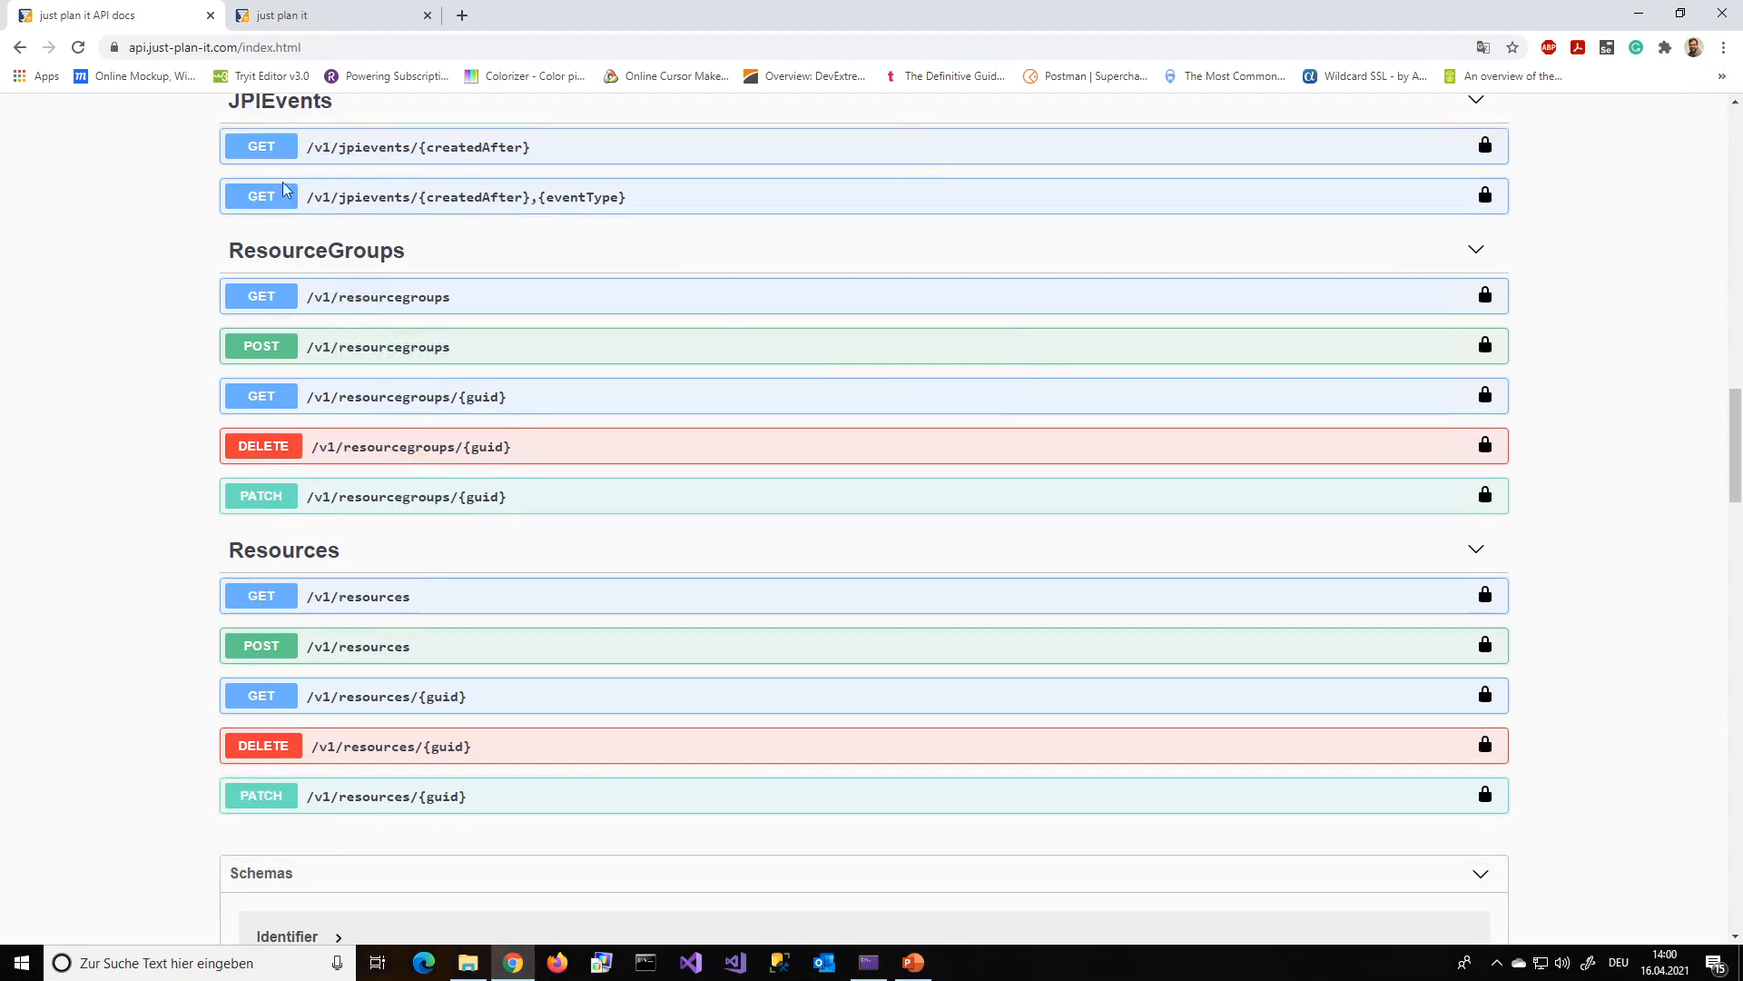
pyautogui.click(456, 207)
pyautogui.click(1443, 237)
pyautogui.click(572, 346)
pyautogui.hotkey('ctrl', 'v')
pyautogui.click(475, 346)
pyautogui.press('BackSpace')
pyautogui.write('5')
# Set eventType to EndDateChanged, execute the request, and review the events in the response body
pyautogui.click(511, 405)
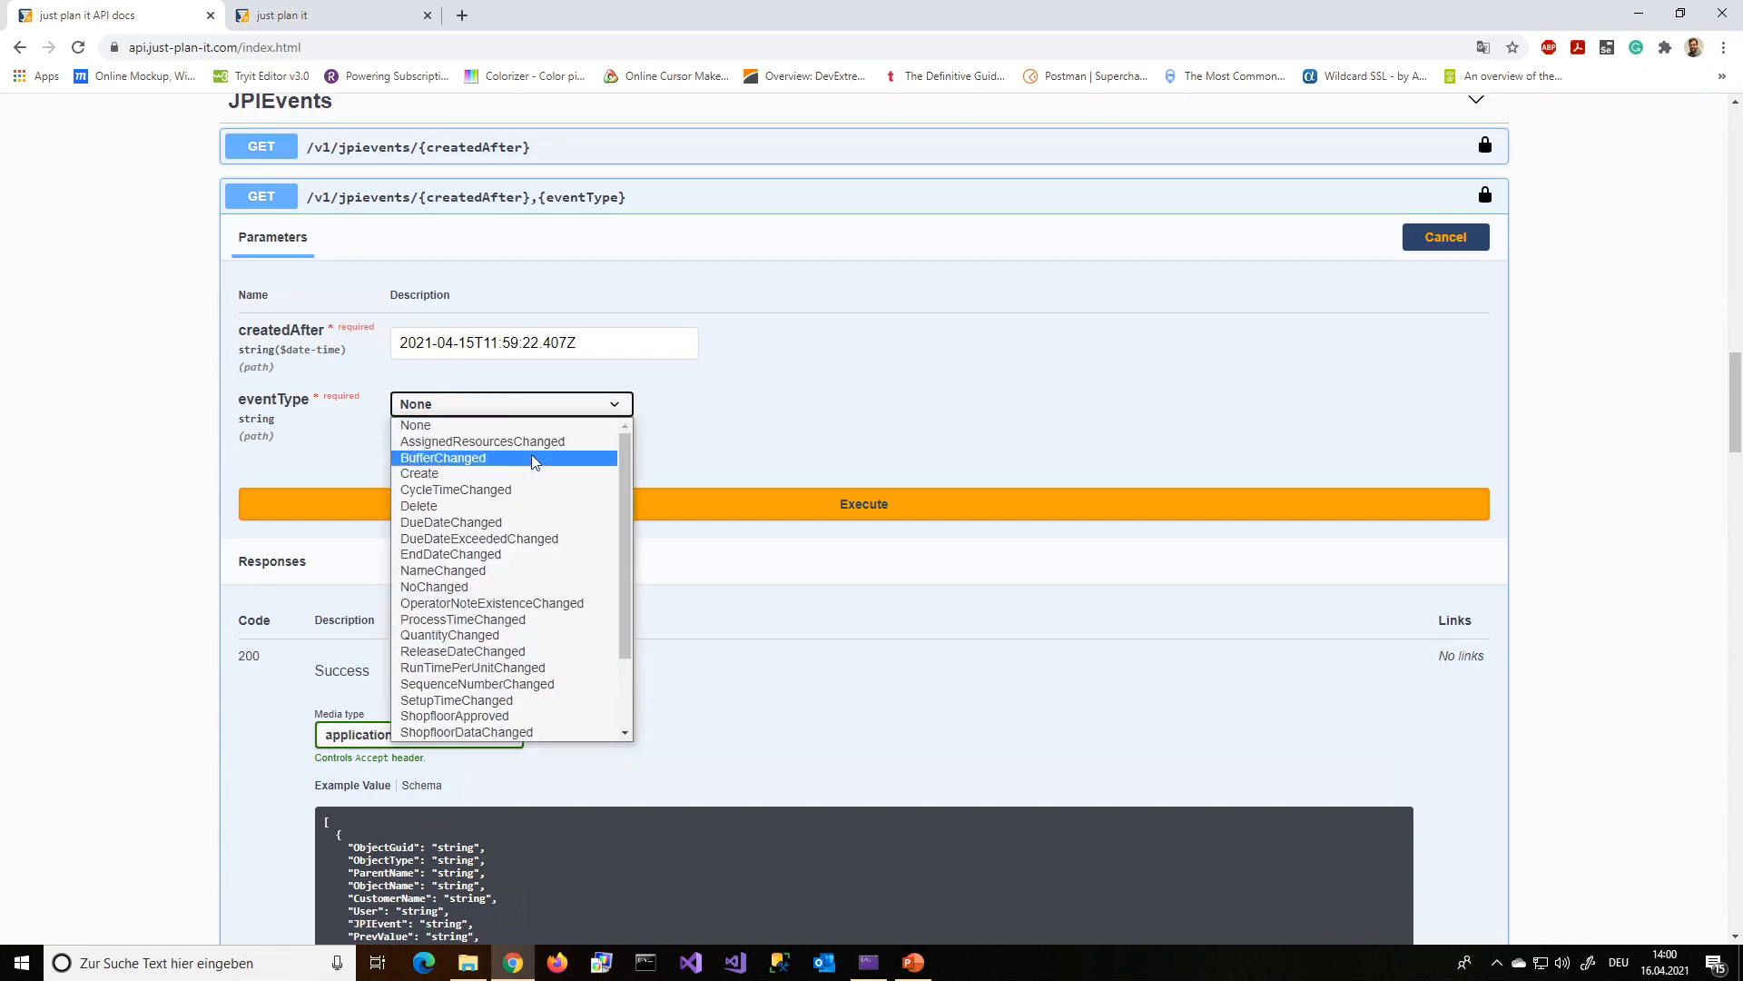
pyautogui.scroll(-2, 541, 539)
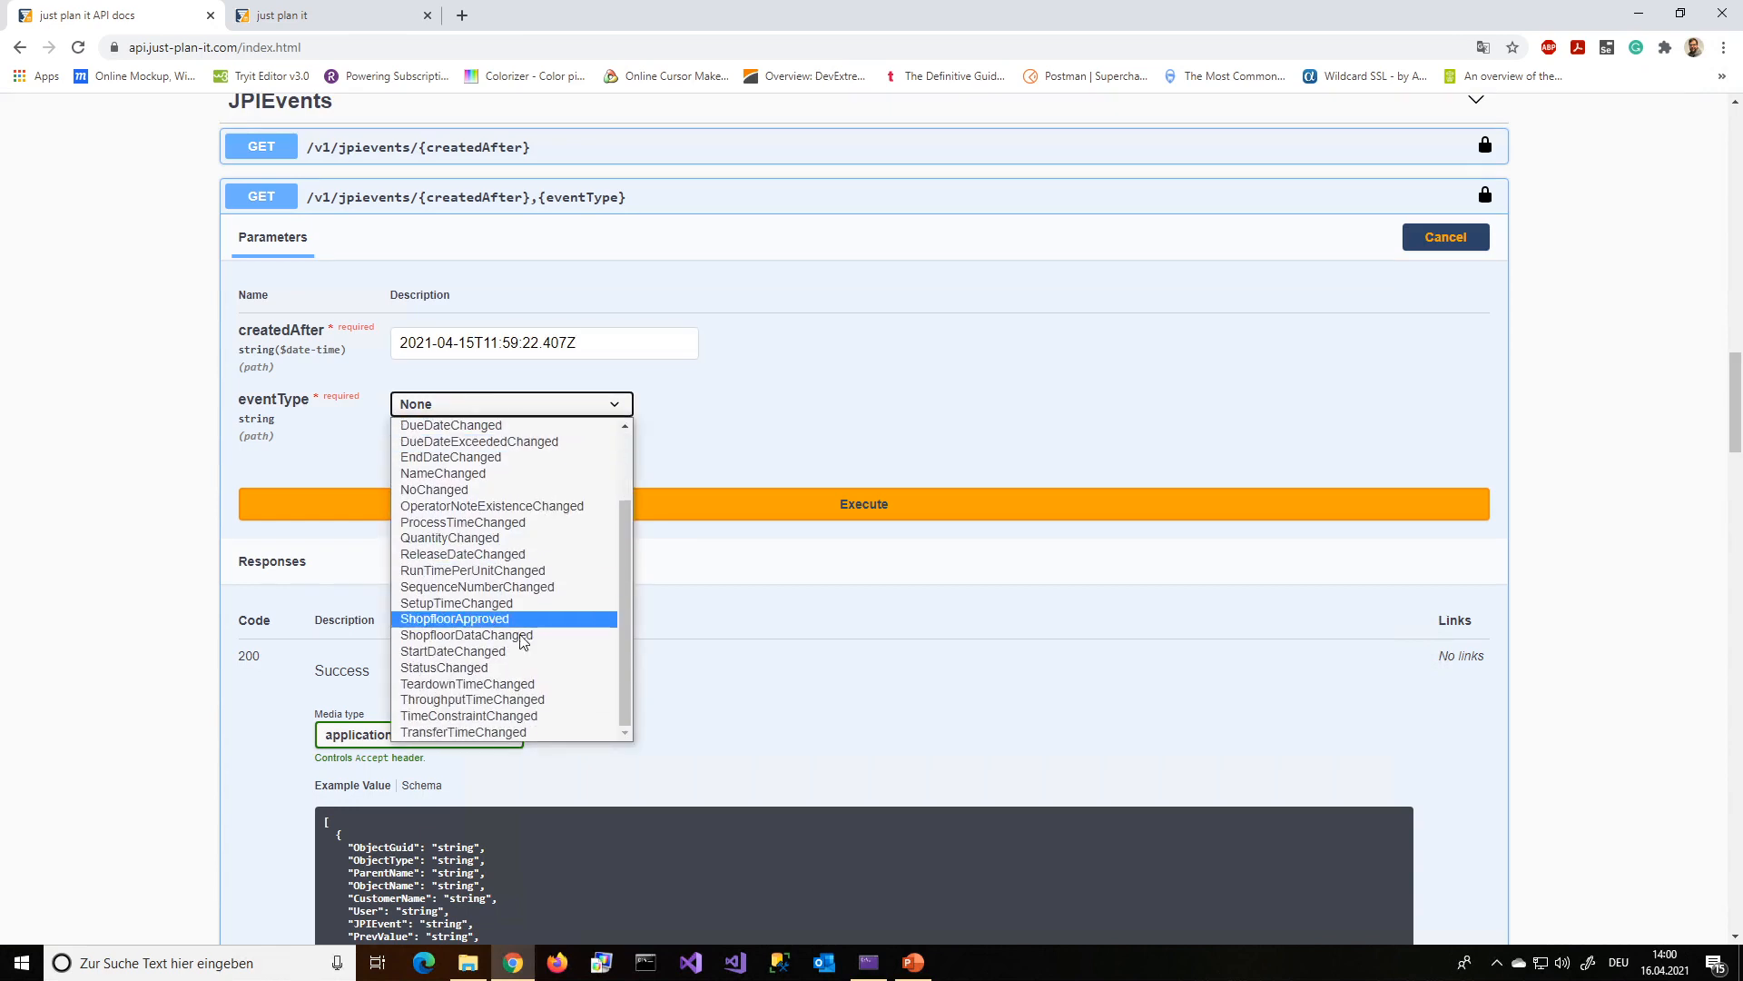
pyautogui.click(513, 459)
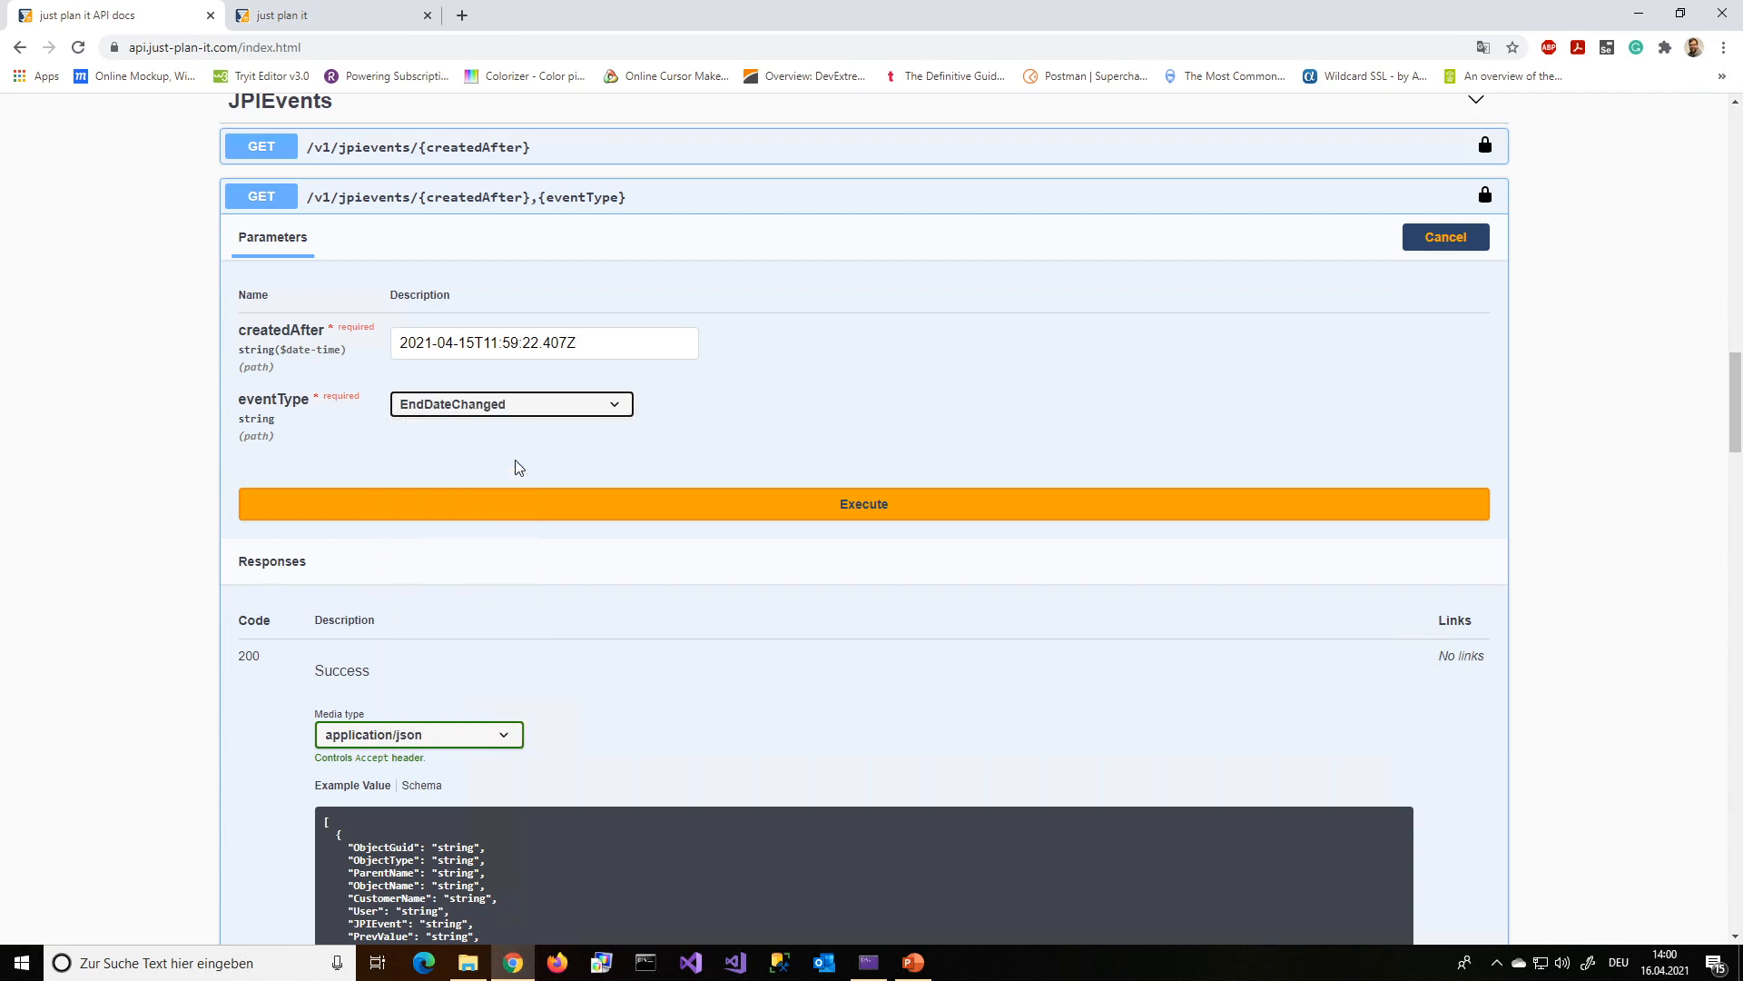
pyautogui.click(721, 520)
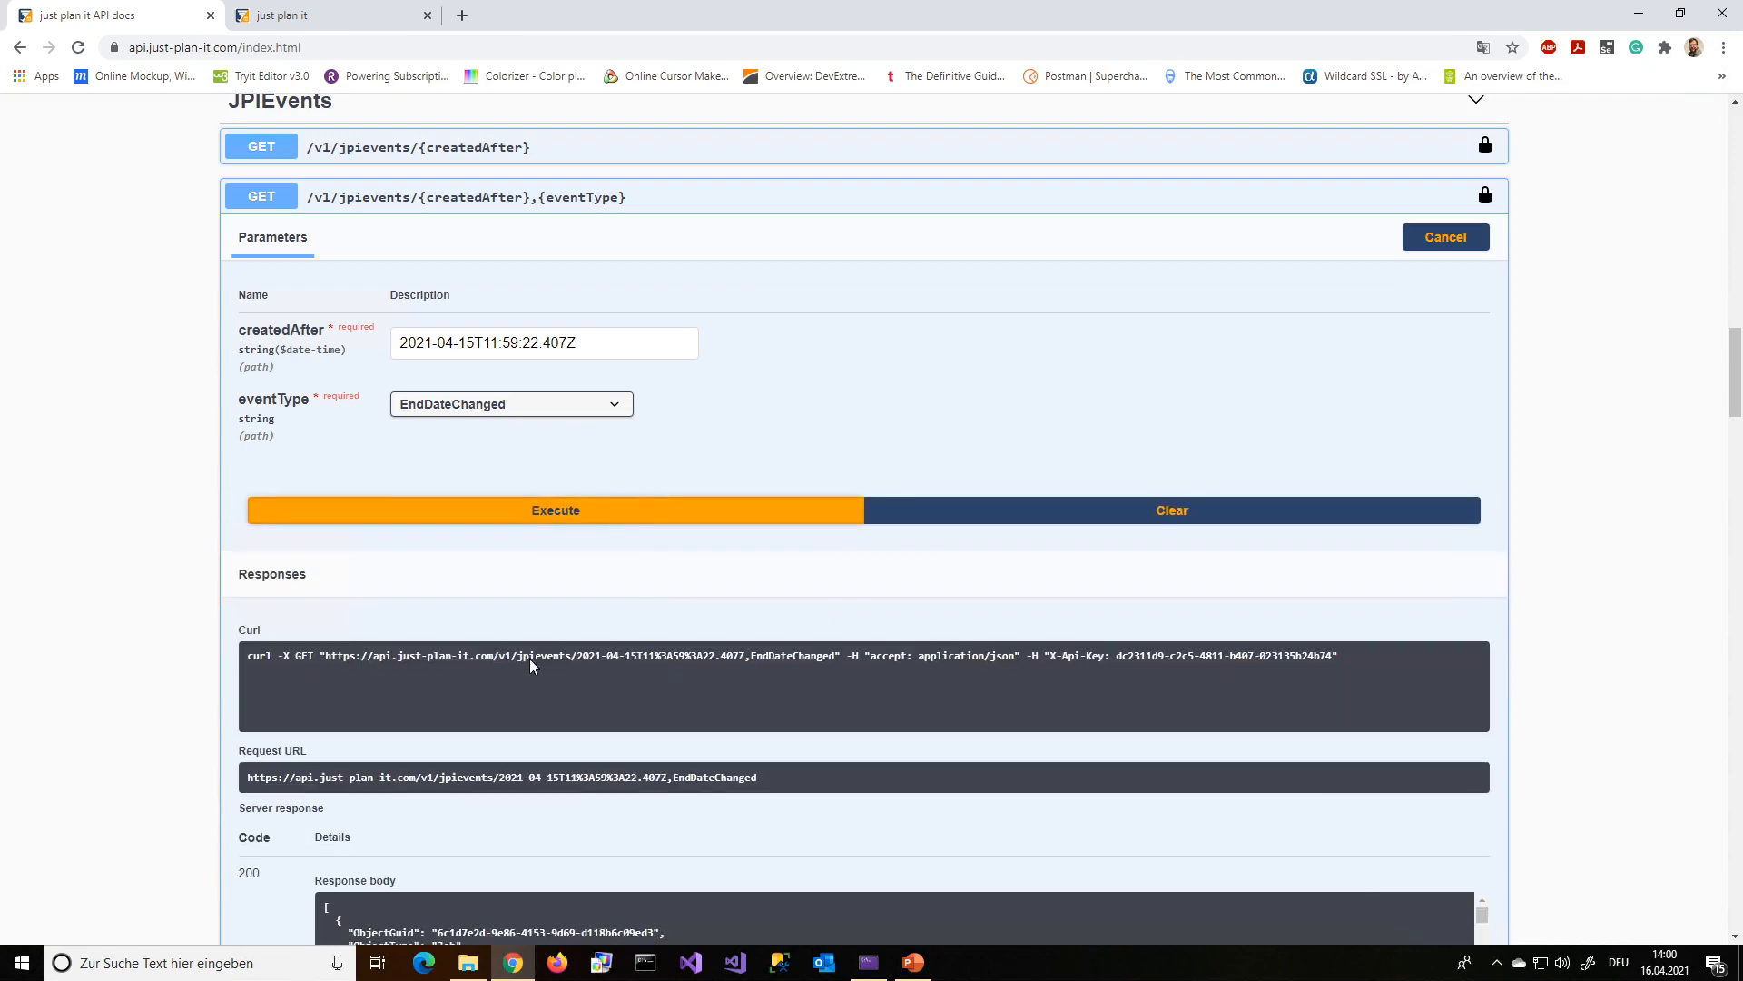
pyautogui.scroll(-1, 399, 682)
pyautogui.scroll(-4, 400, 682)
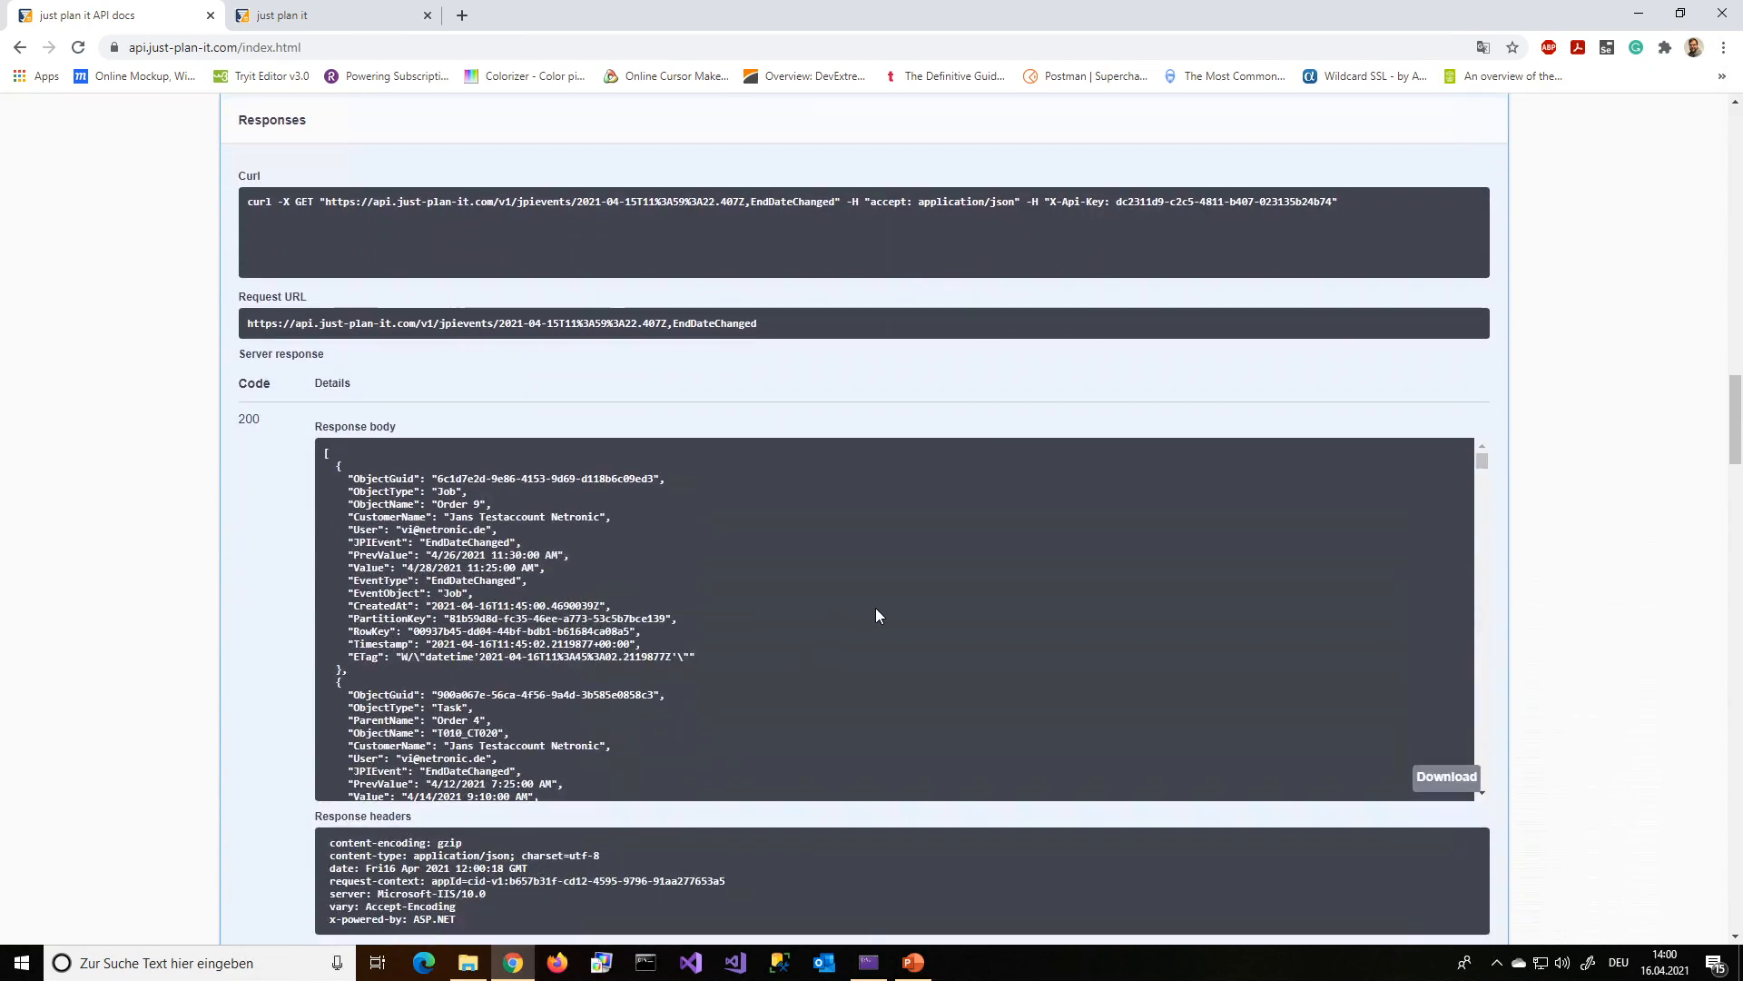
pyautogui.scroll(-3, 507, 563)
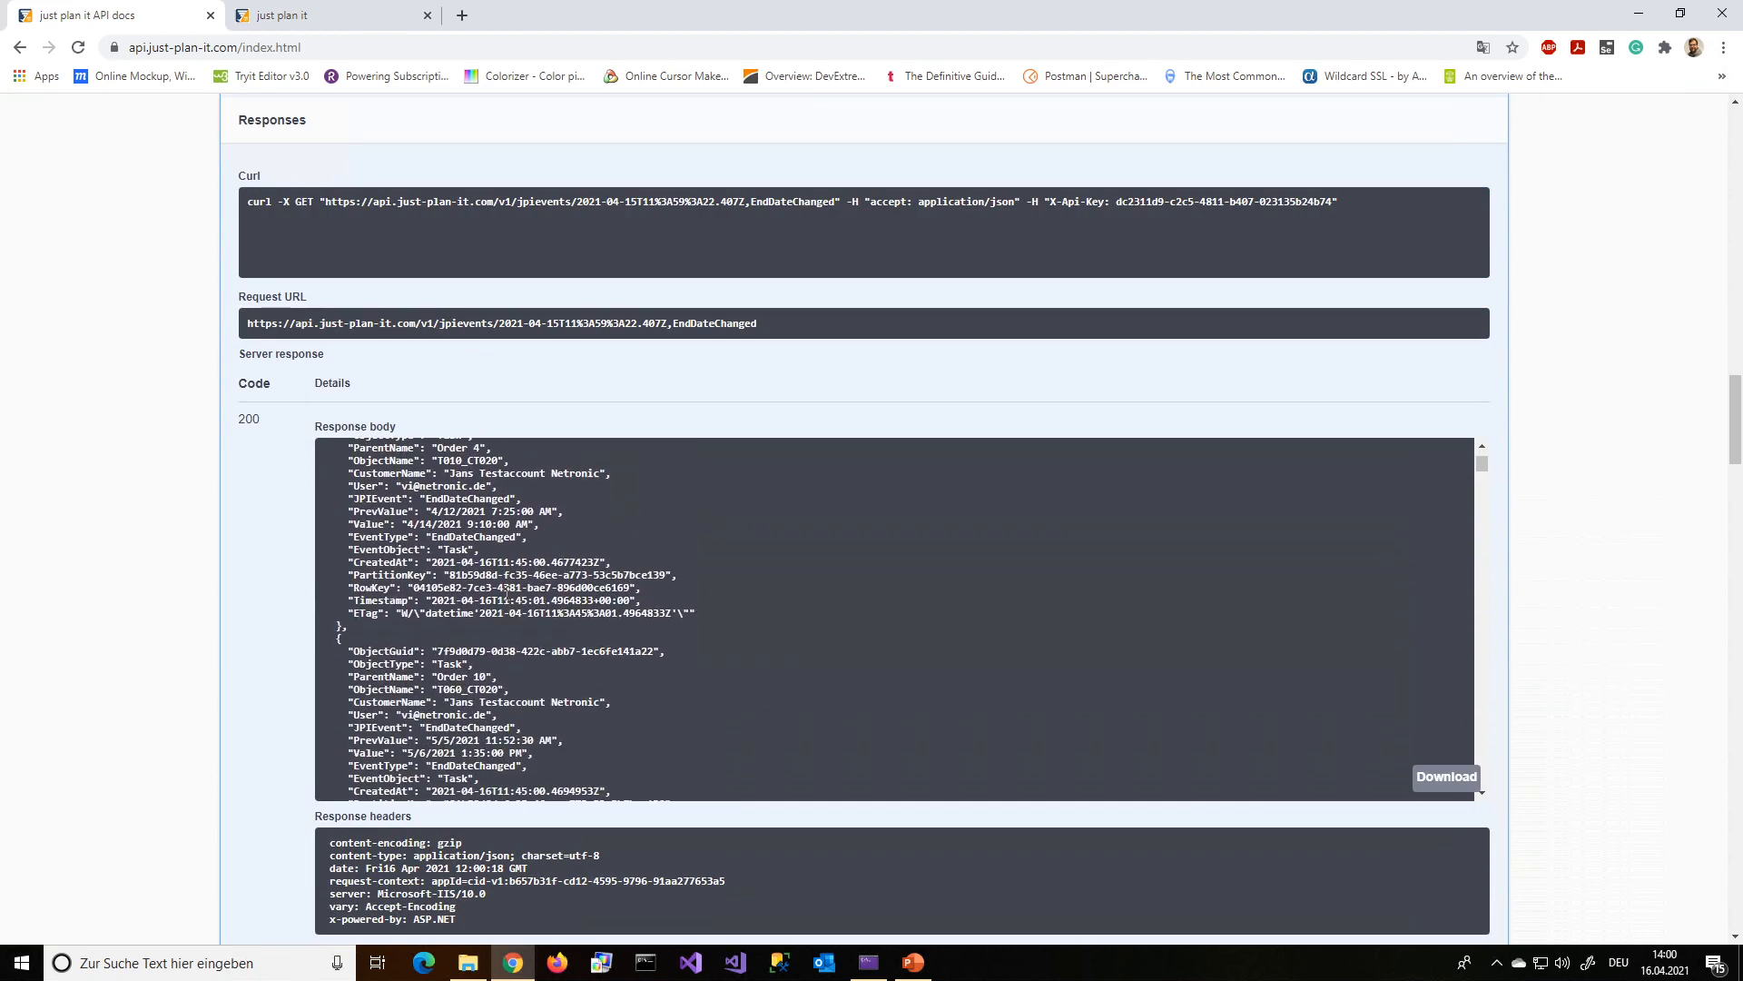
pyautogui.scroll(-2, 506, 590)
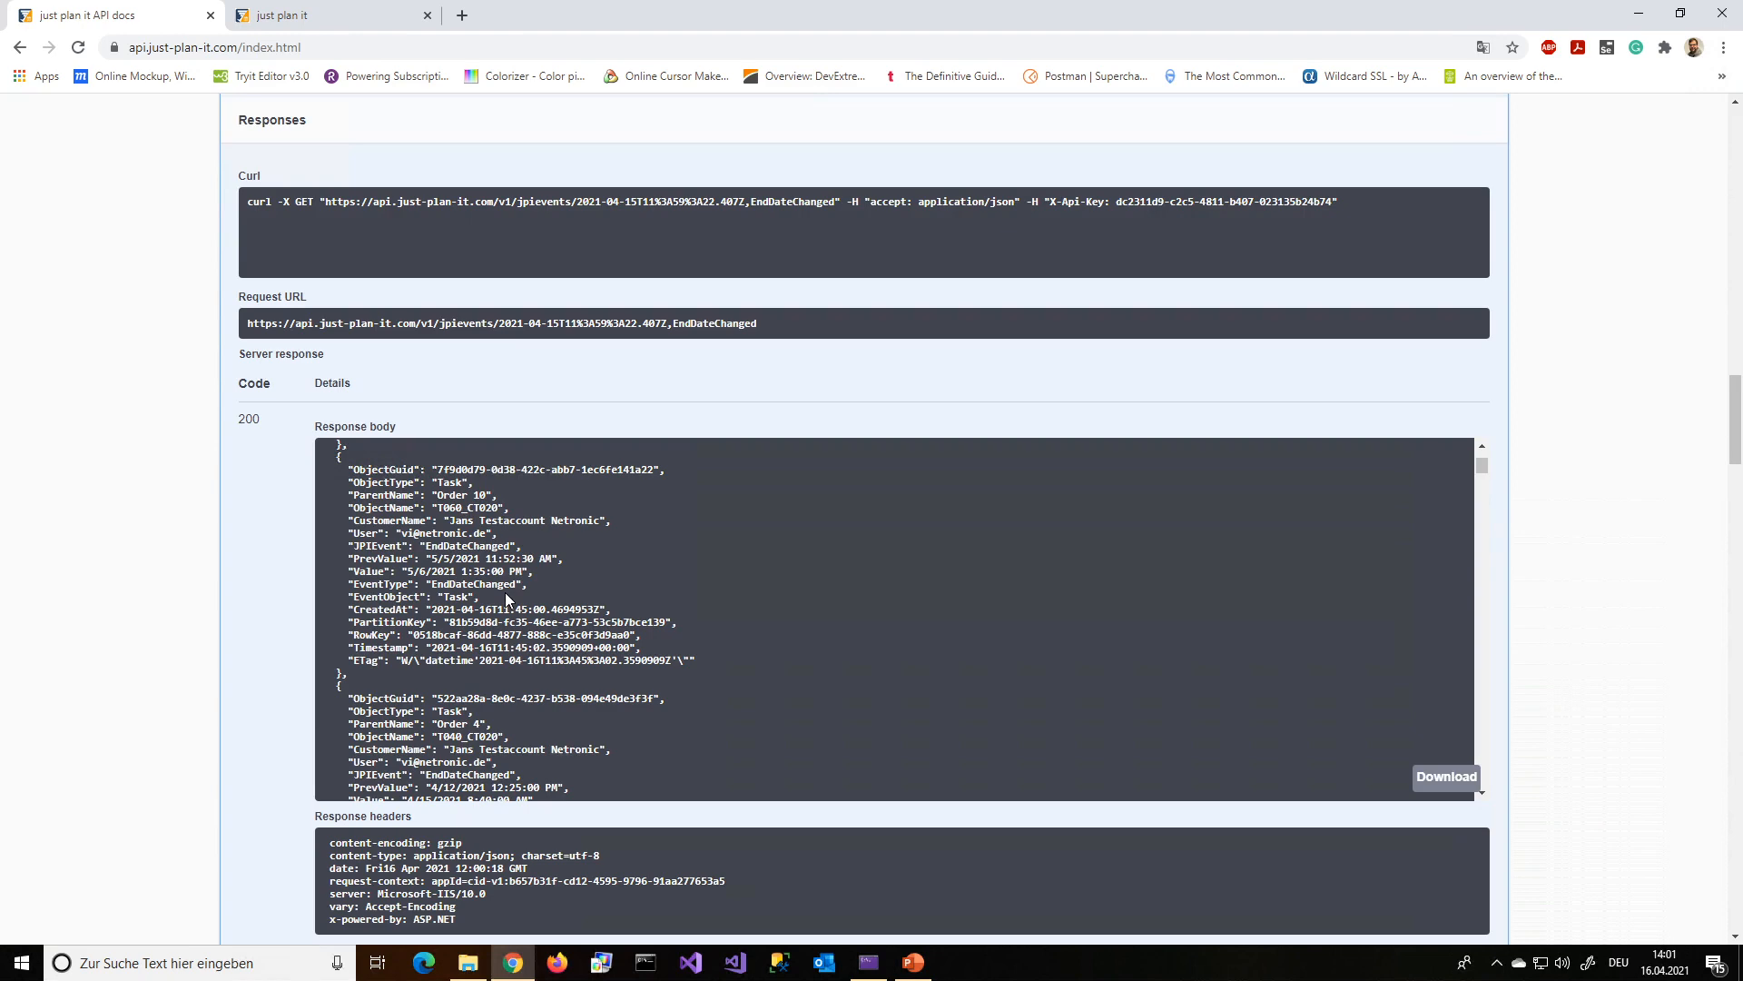
# Switch to the PowerPoint presentation, start the slide show from the current slide, and advance to the closing thank-you slide
pyautogui.click(913, 964)
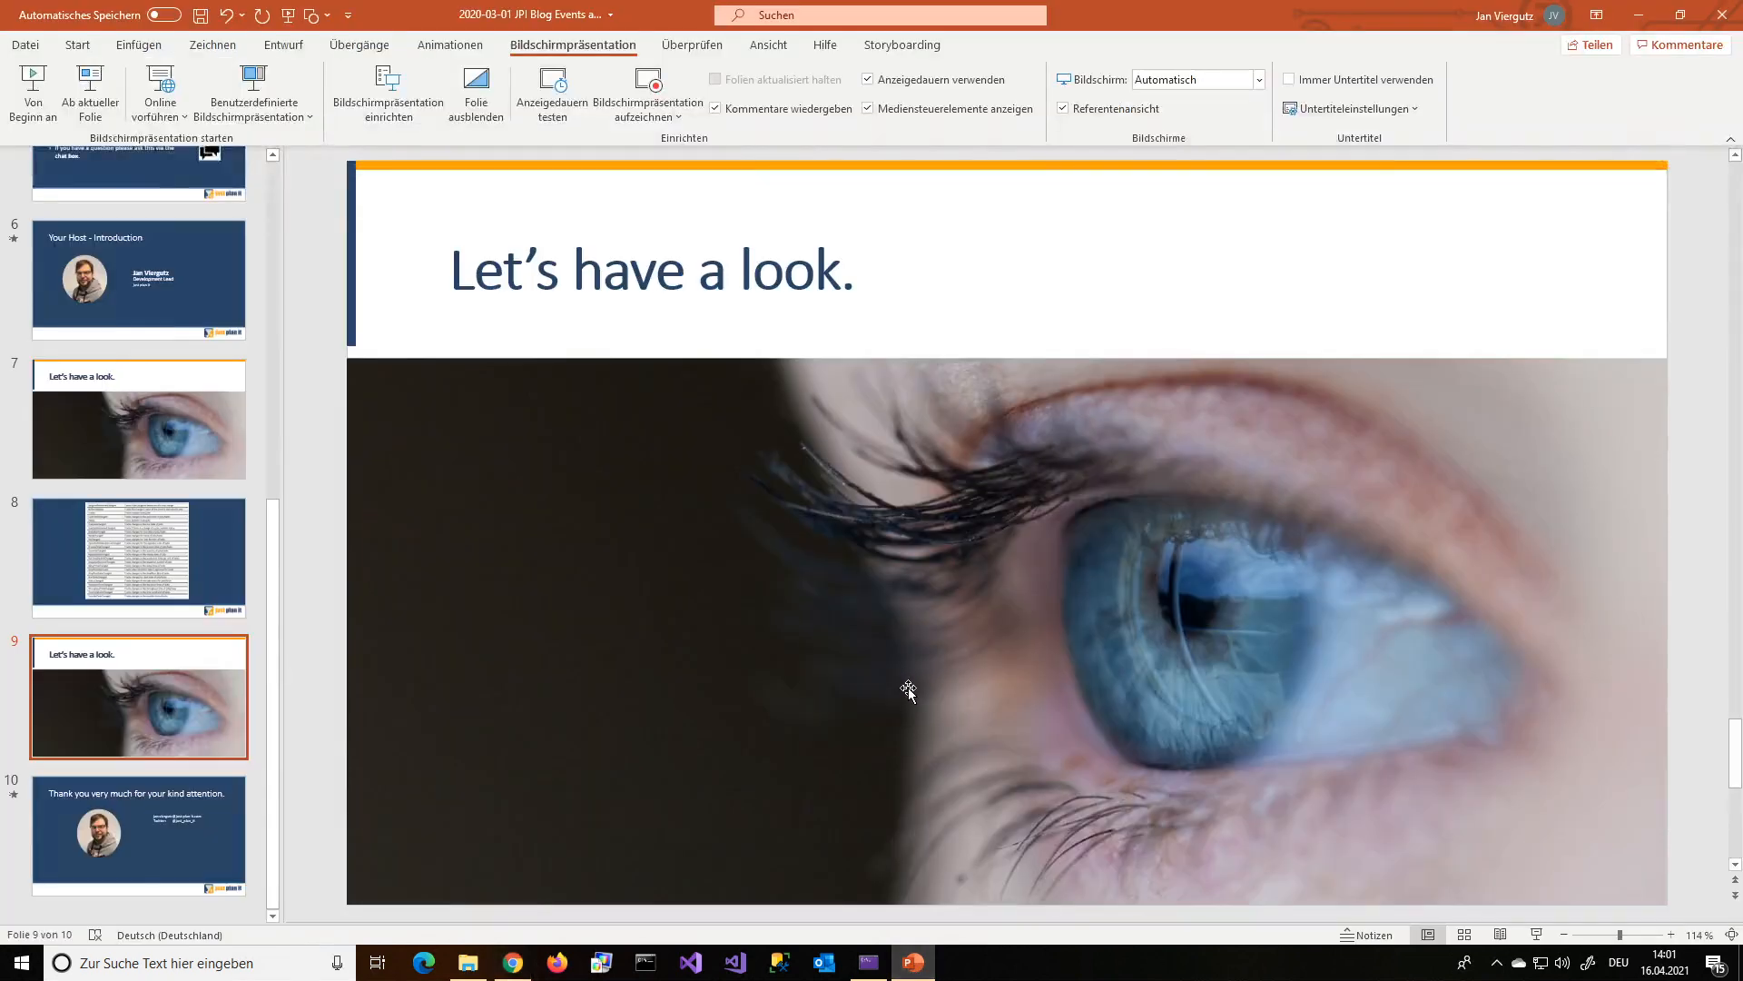
pyautogui.click(905, 664)
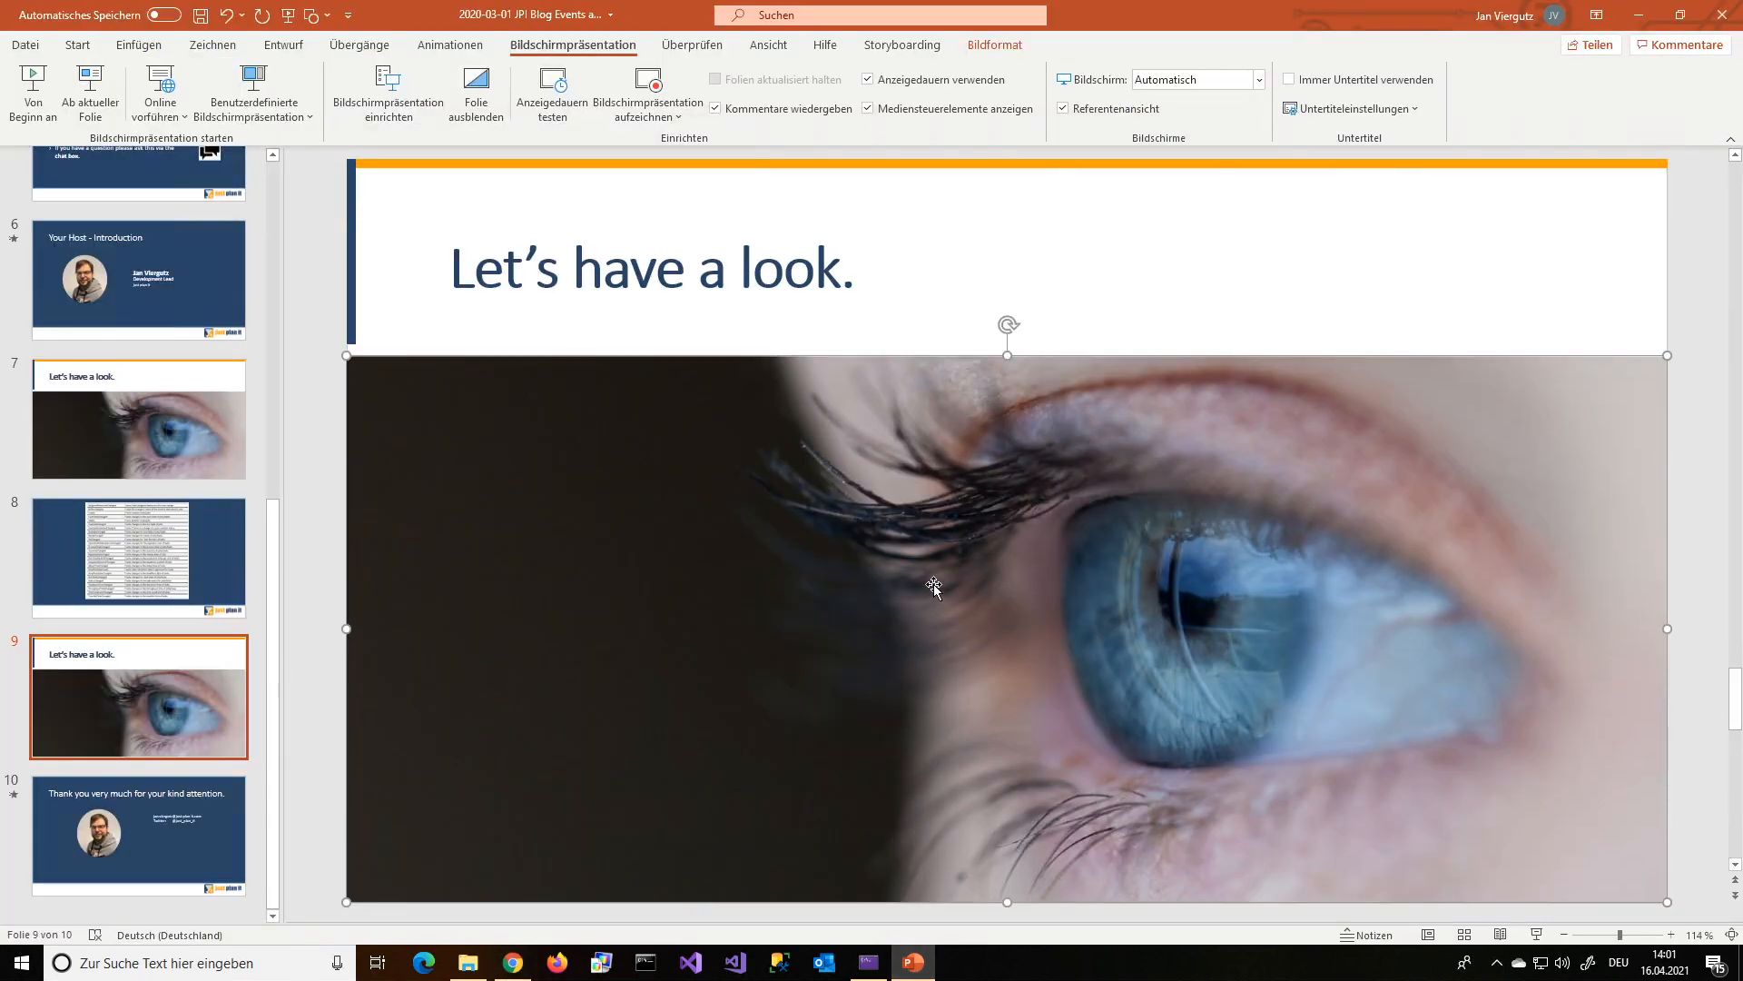
pyautogui.hotkey('shift', 'F5')
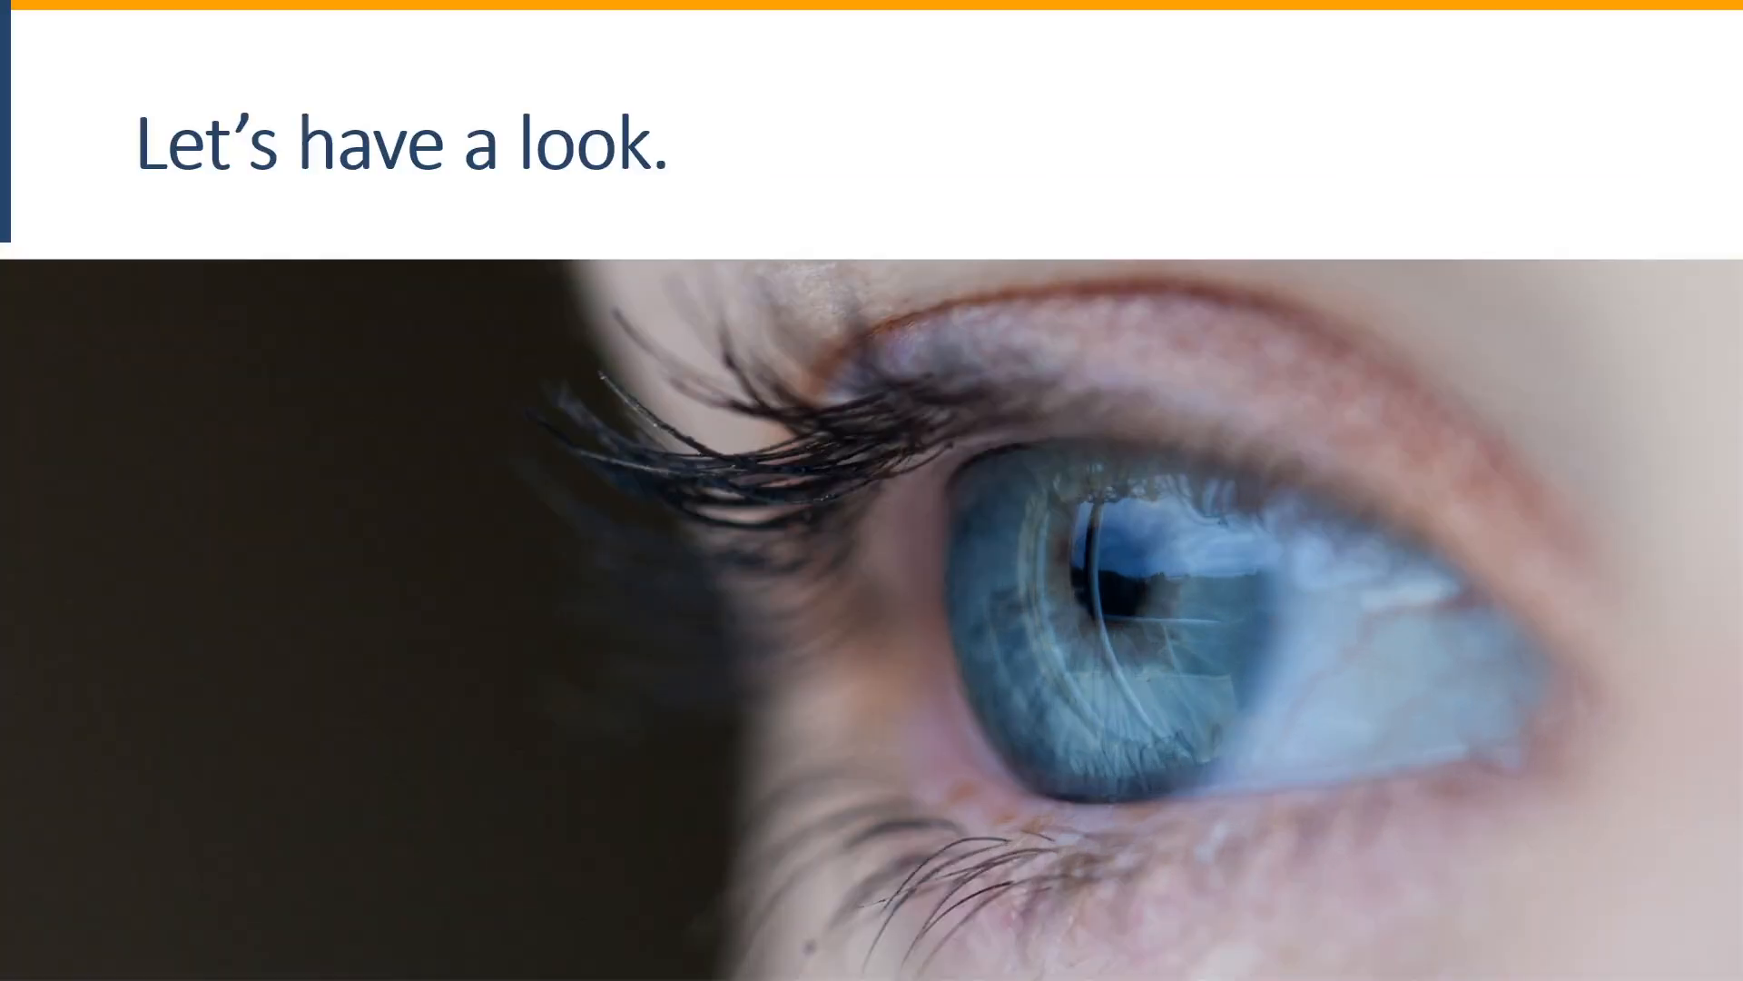
pyautogui.click(898, 576)
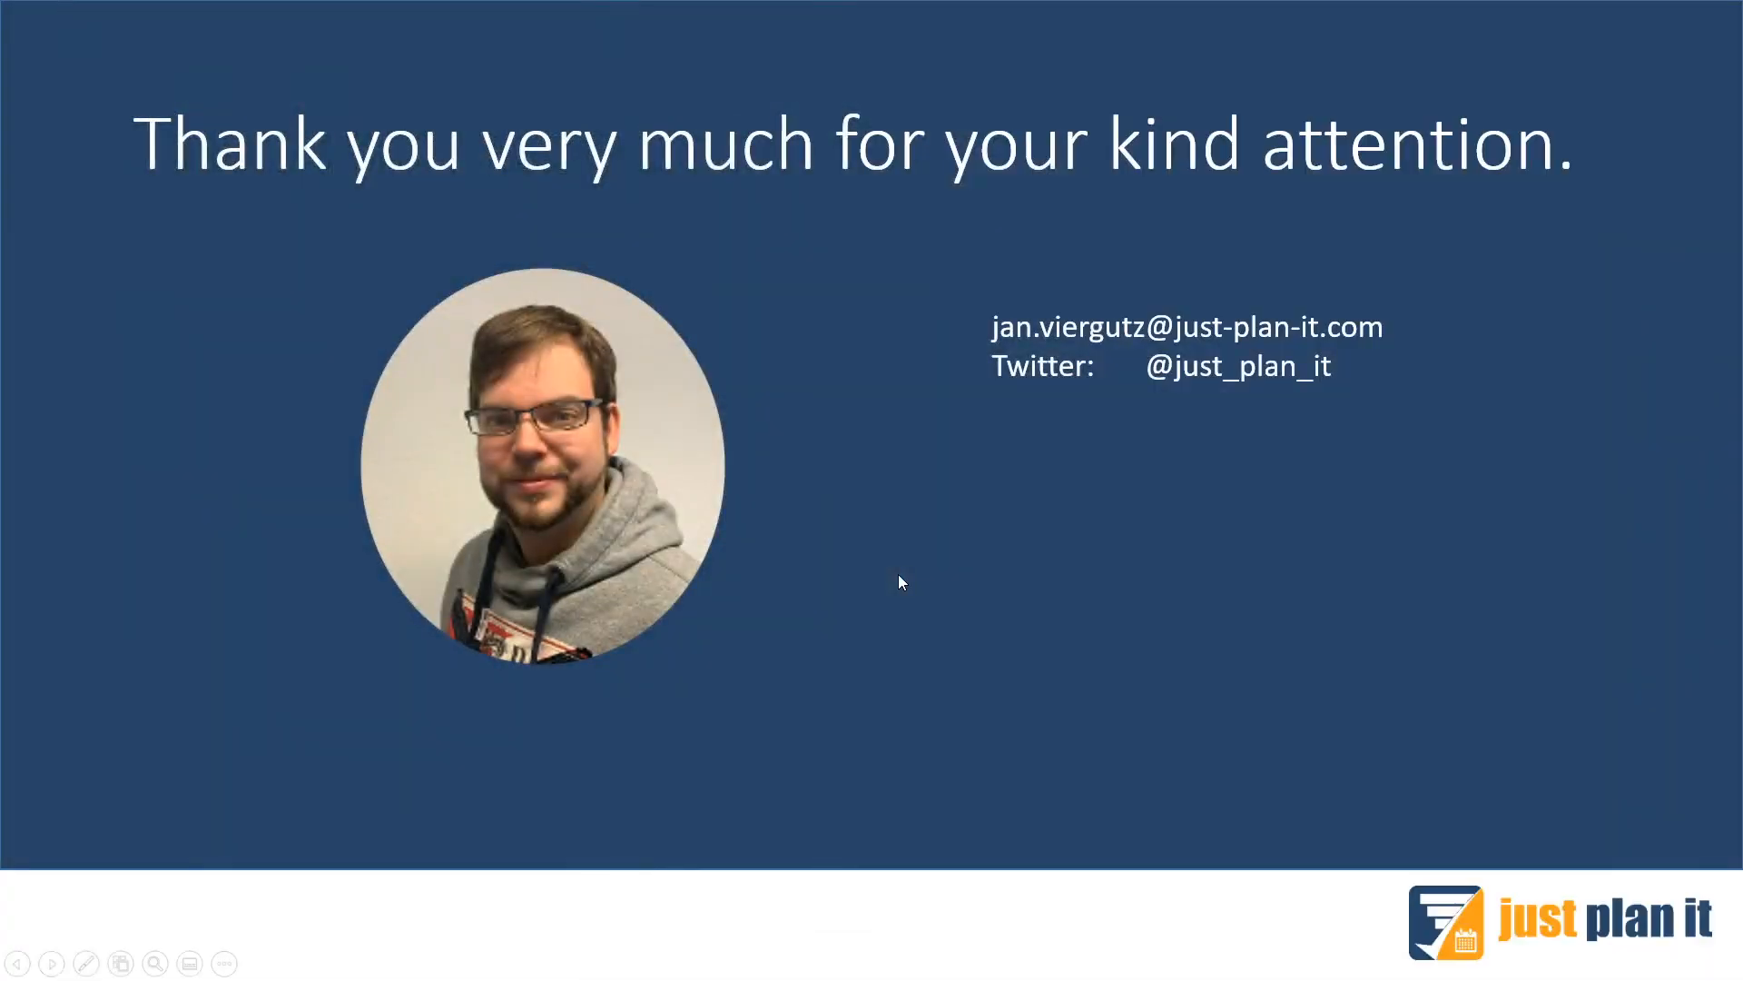